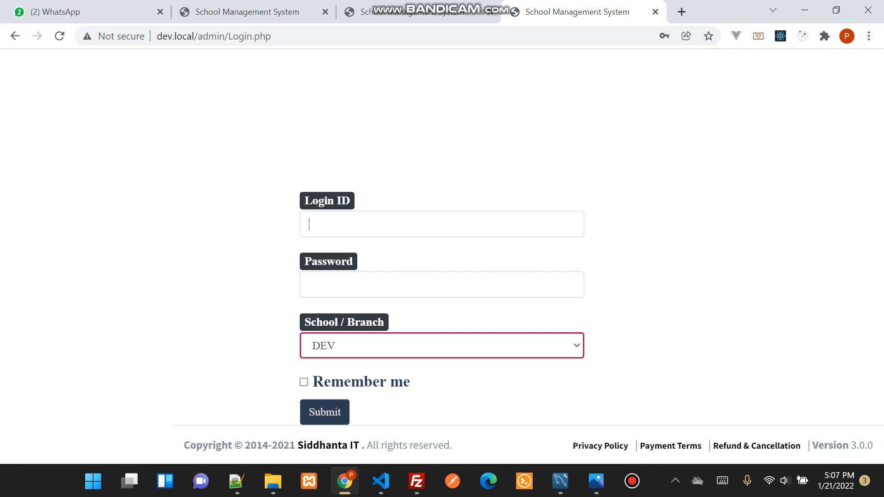
Log in to the DEV branch with the saved Admin login ID and account password
{"action": "left_click", "coordinate": [442, 225]}
{"action": "key", "text": "Down"}
{"action": "key", "text": "Return"}
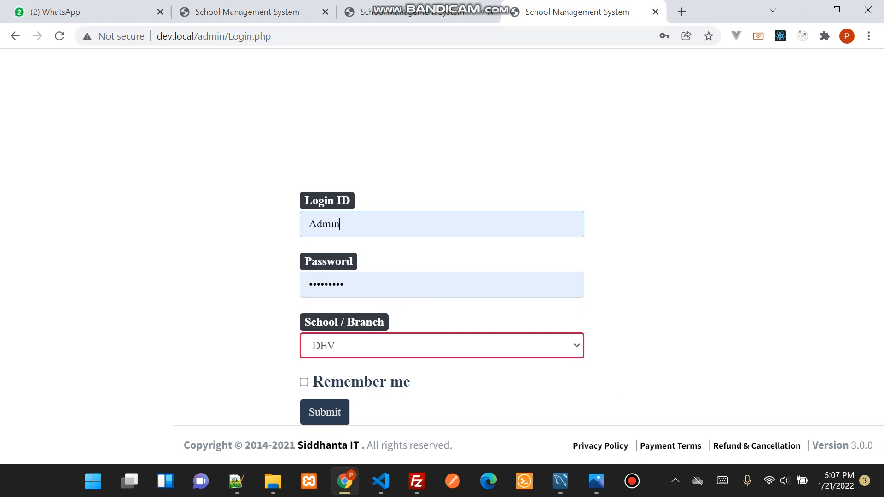
{"action": "key", "text": "Return"}
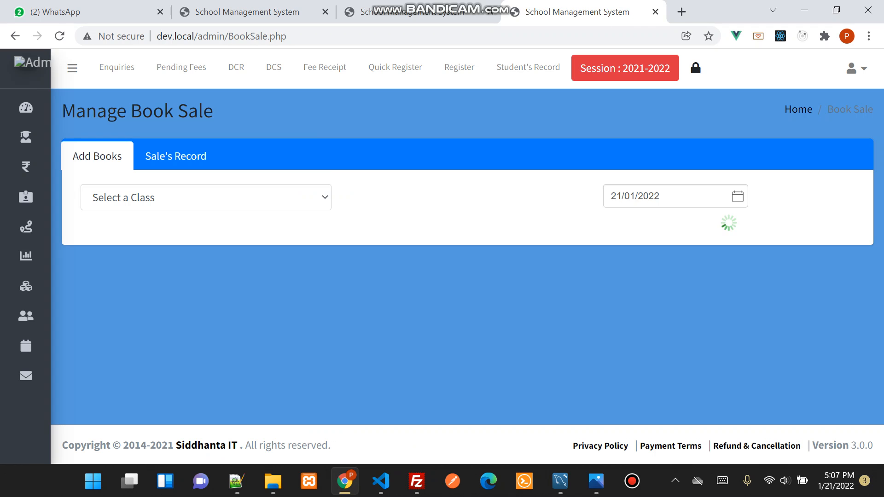
Open the Expense Entry page from the Income / Expense section
{"action": "left_click", "coordinate": [206, 198]}
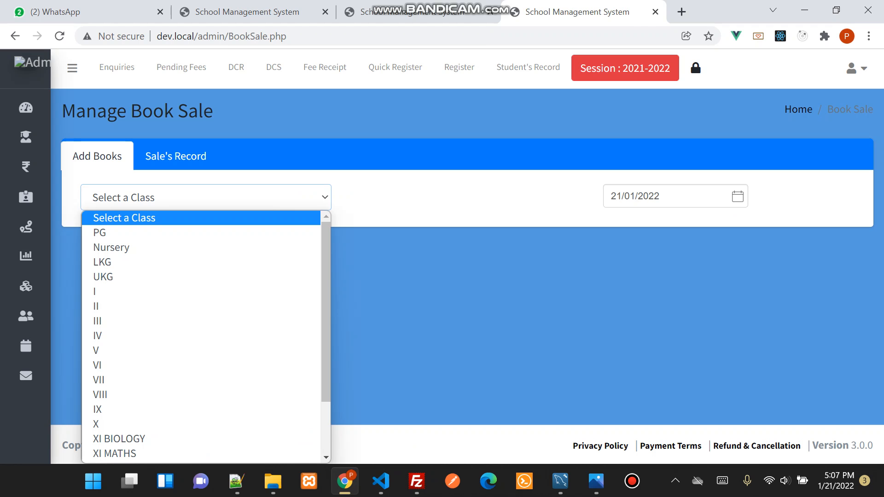
{"action": "left_click", "coordinate": [66, 258]}
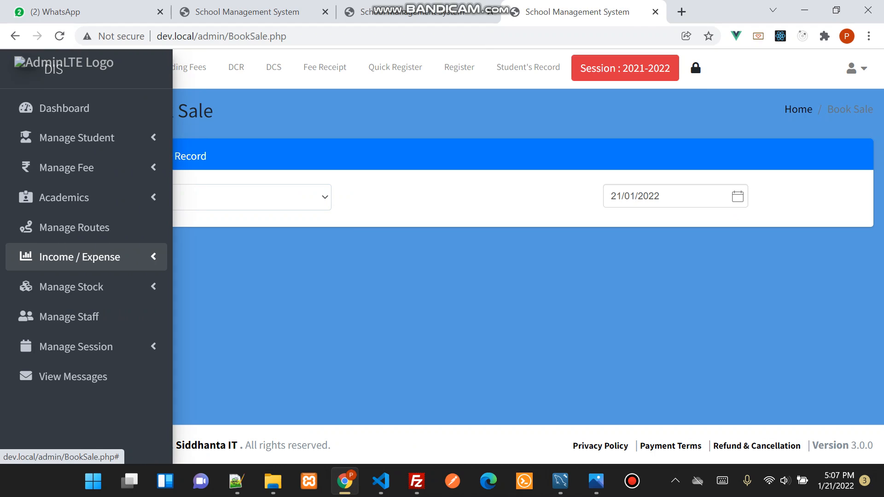
{"action": "left_click", "coordinate": [82, 257]}
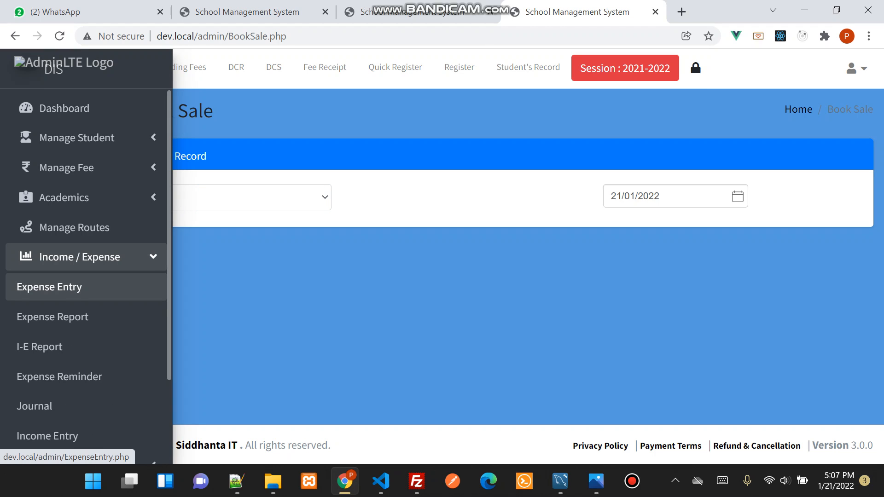
{"action": "left_click", "coordinate": [83, 258]}
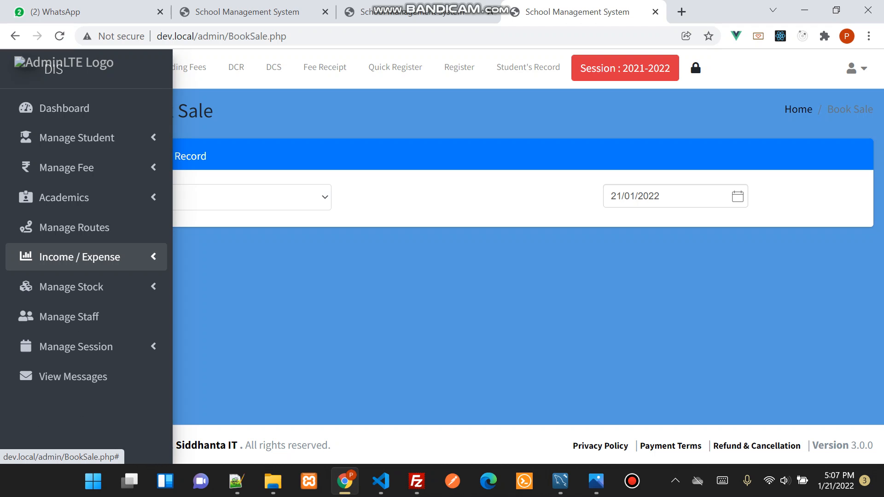
{"action": "left_click", "coordinate": [83, 258]}
{"action": "left_click", "coordinate": [50, 287]}
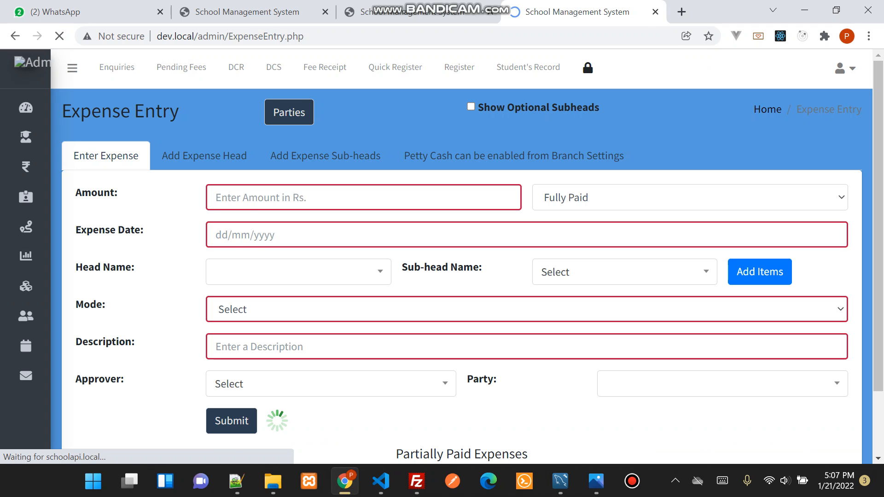
Add a party named Third Party to the Parties list and close the dialog
{"action": "left_click", "coordinate": [289, 112]}
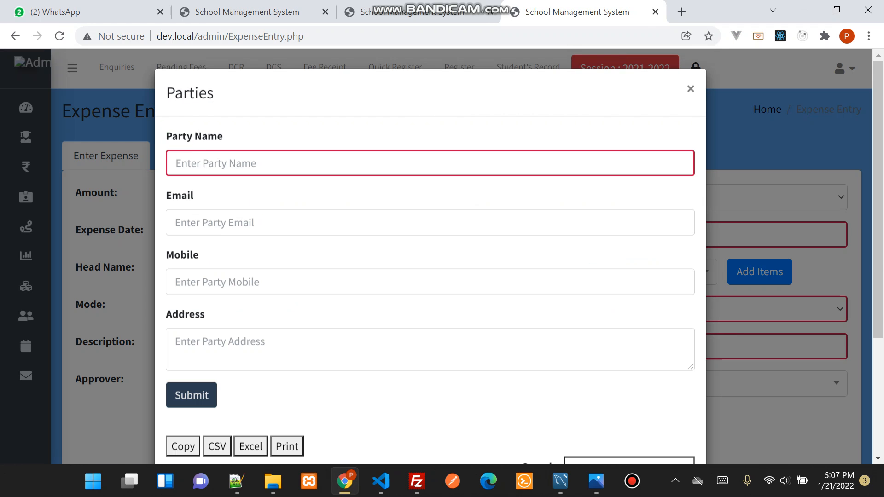
{"action": "scroll", "coordinate": [430, 253], "scroll_direction": "down", "scroll_amount": 3}
{"action": "scroll", "coordinate": [430, 253], "scroll_direction": "down", "scroll_amount": 1}
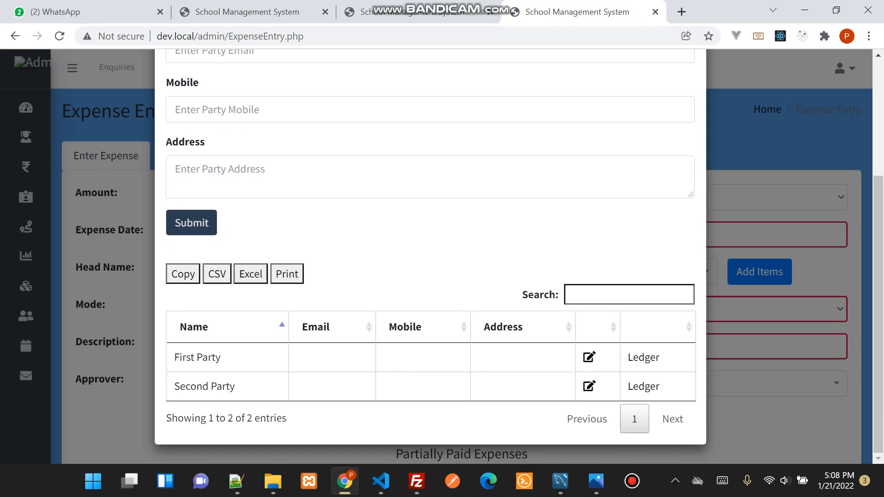
{"action": "scroll", "coordinate": [430, 253], "scroll_direction": "up", "scroll_amount": 4}
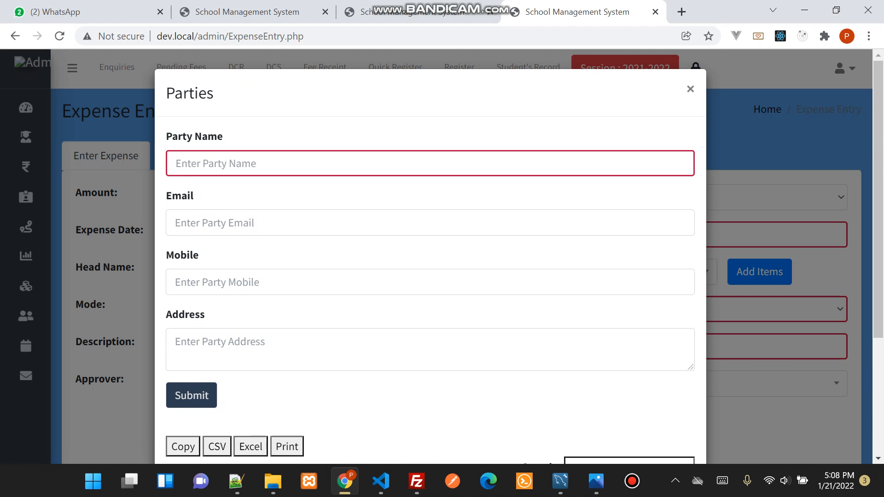
{"action": "left_click", "coordinate": [258, 164]}
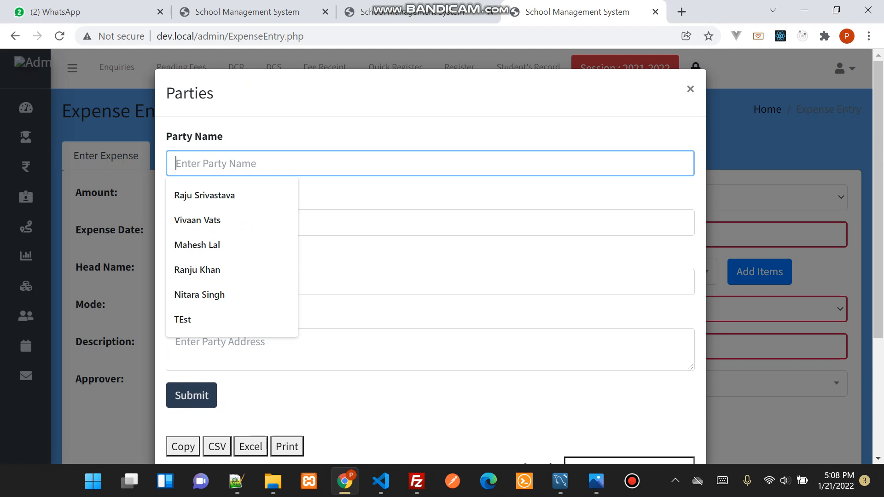
{"action": "type", "text": "Third Pary"}
{"action": "key", "text": "BackSpace"}
{"action": "type", "text": "ty"}
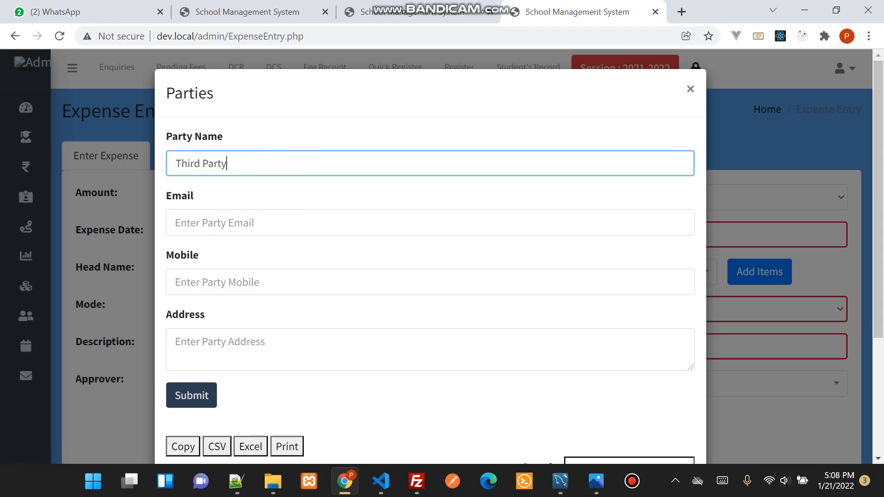
{"action": "scroll", "coordinate": [430, 253], "scroll_direction": "down", "scroll_amount": 3}
{"action": "key", "text": "Return"}
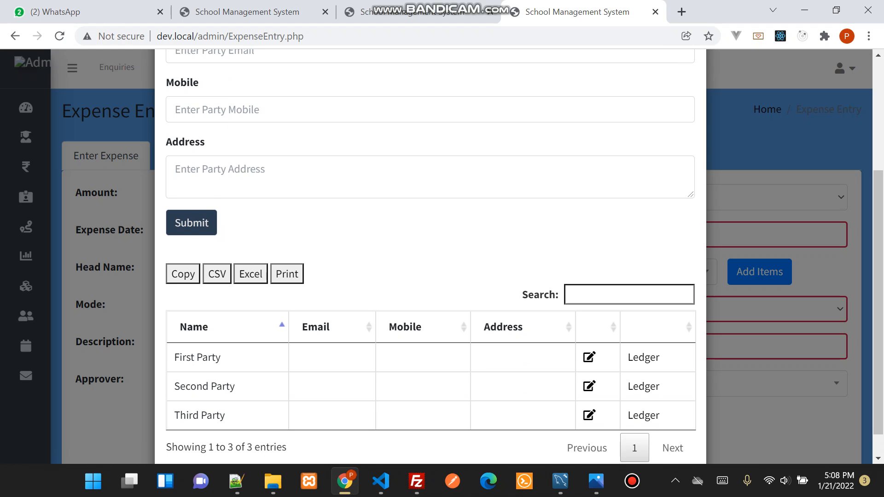
{"action": "scroll", "coordinate": [431, 253], "scroll_direction": "up", "scroll_amount": 3}
{"action": "left_click", "coordinate": [691, 89]}
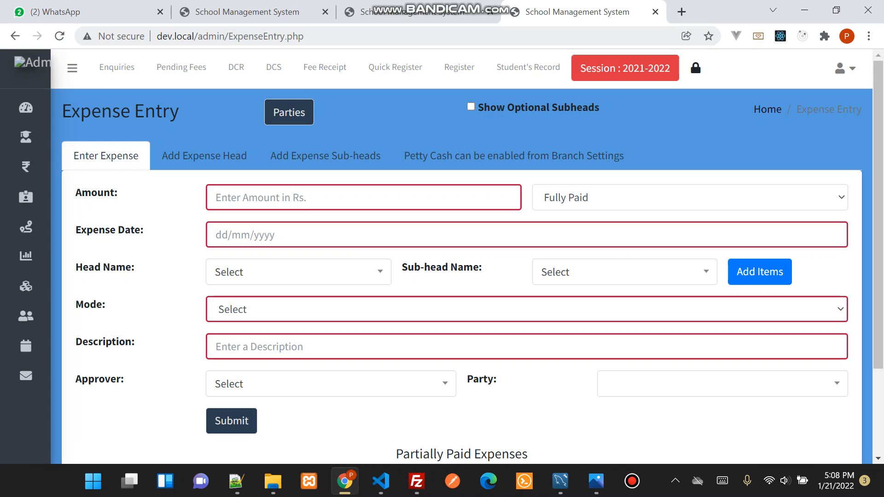
Close the Expense Entry browser tab and load dev.local in the ABSS login tab
{"action": "left_click", "coordinate": [655, 12]}
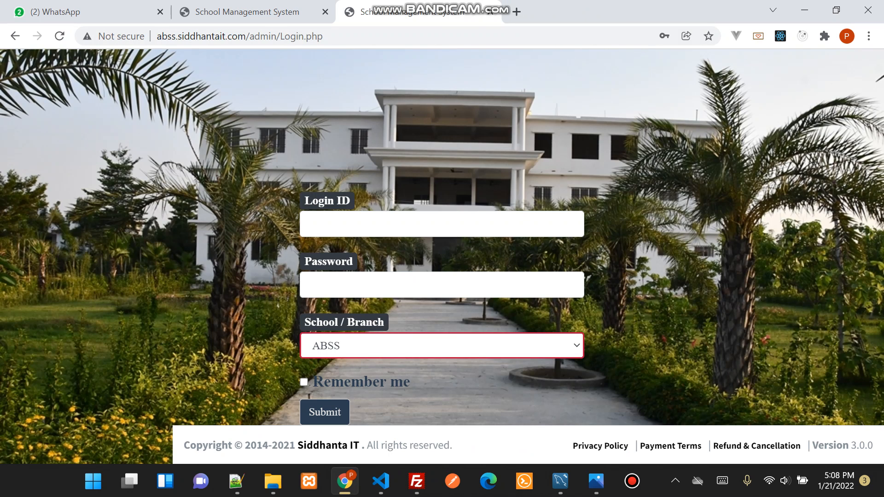
{"action": "key", "text": "ctrl+l"}
{"action": "type", "text": "de"}
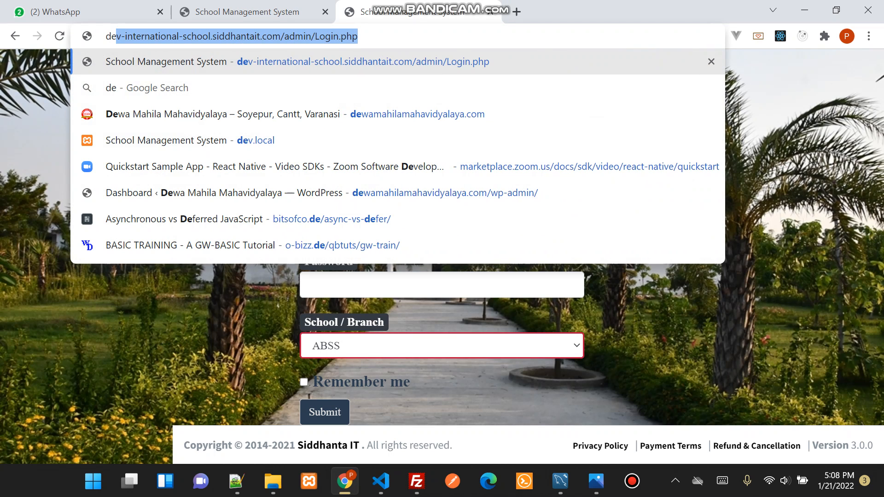
{"action": "type", "text": "v."}
{"action": "key", "text": "Return"}
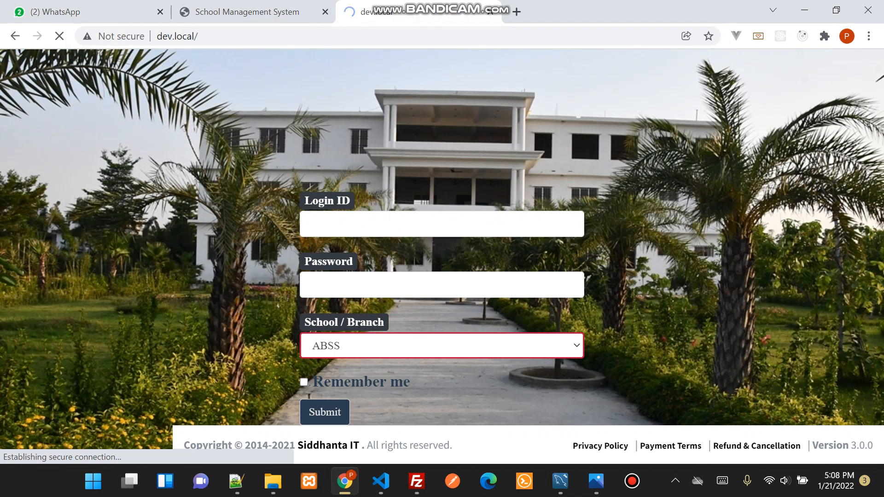
Sign in again to the DEV branch using the saved Admin login ID and account password
{"action": "left_click", "coordinate": [441, 224]}
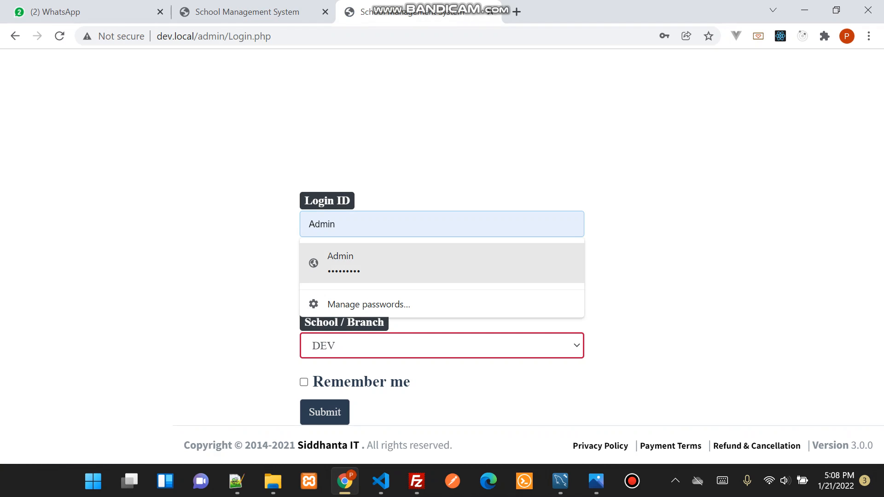
{"action": "left_click", "coordinate": [442, 263]}
{"action": "left_click", "coordinate": [324, 412]}
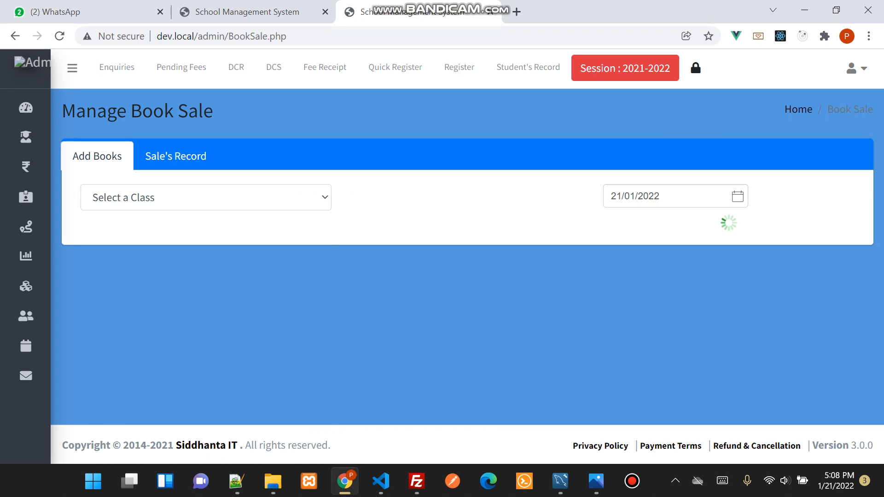
Show the book list for class I, and switch the book sale class to II
{"action": "left_click", "coordinate": [206, 198]}
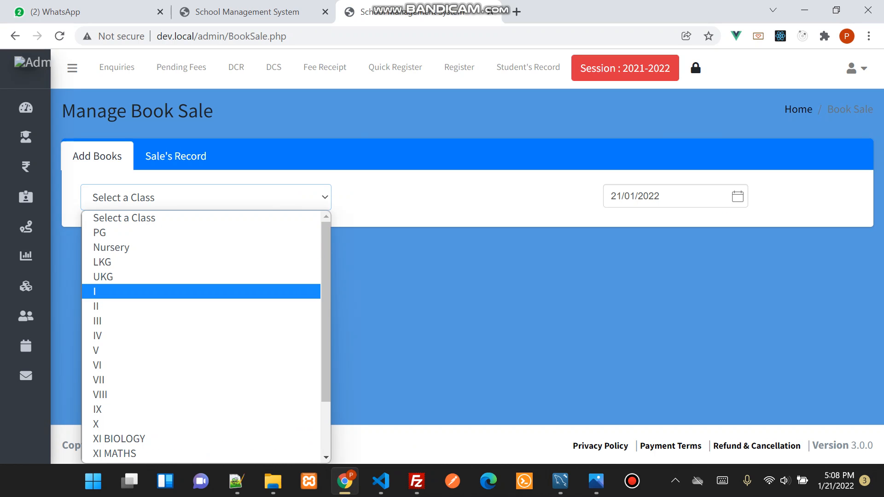
{"action": "key", "text": "Return"}
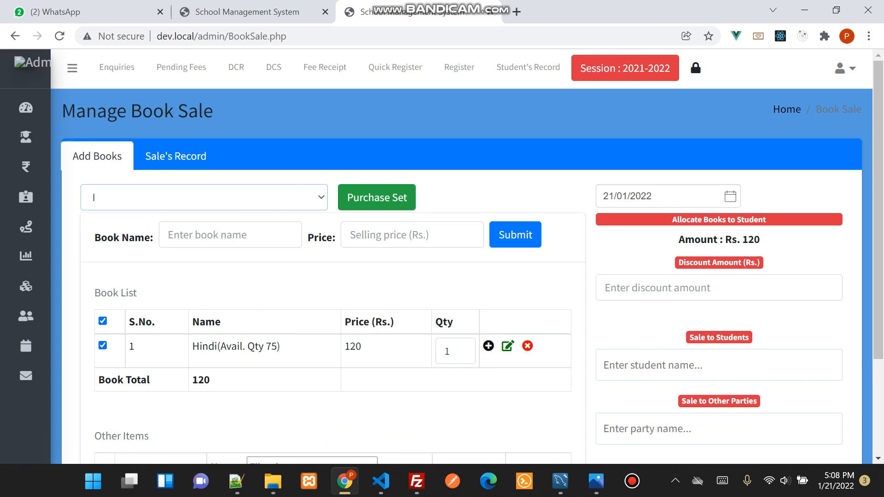
{"action": "left_click", "coordinate": [204, 197]}
{"action": "left_click", "coordinate": [199, 307]}
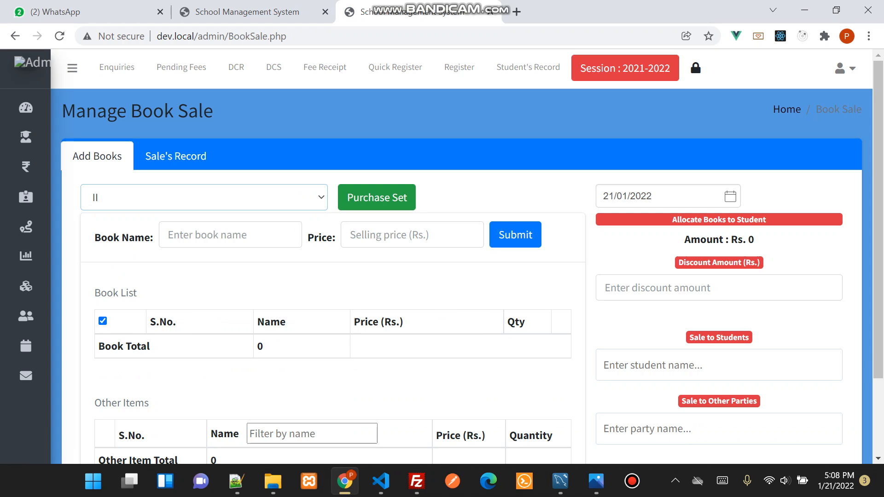
Add the book English to class II with a selling price of Rs. 120
{"action": "scroll", "coordinate": [460, 258], "scroll_direction": "down", "scroll_amount": 2}
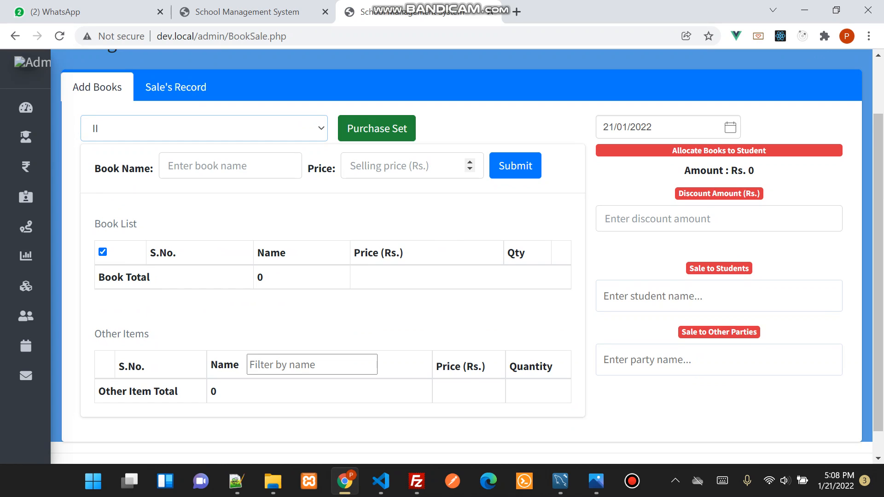
{"action": "left_click", "coordinate": [230, 166]}
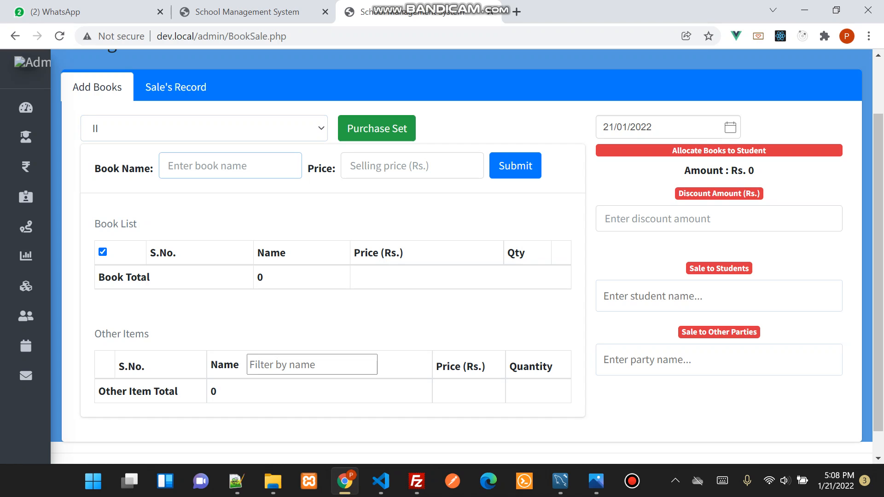
{"action": "type", "text": "English"}
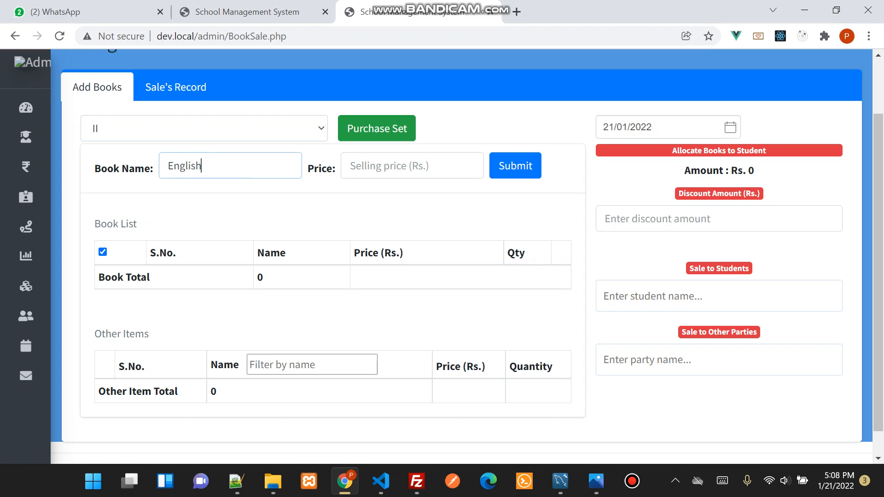
{"action": "key", "text": "Tab"}
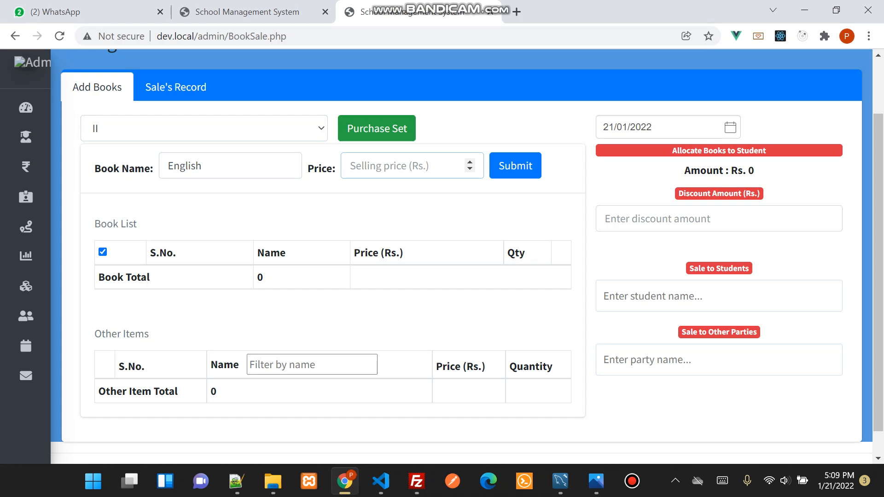
{"action": "type", "text": "120"}
{"action": "left_click", "coordinate": [515, 166]}
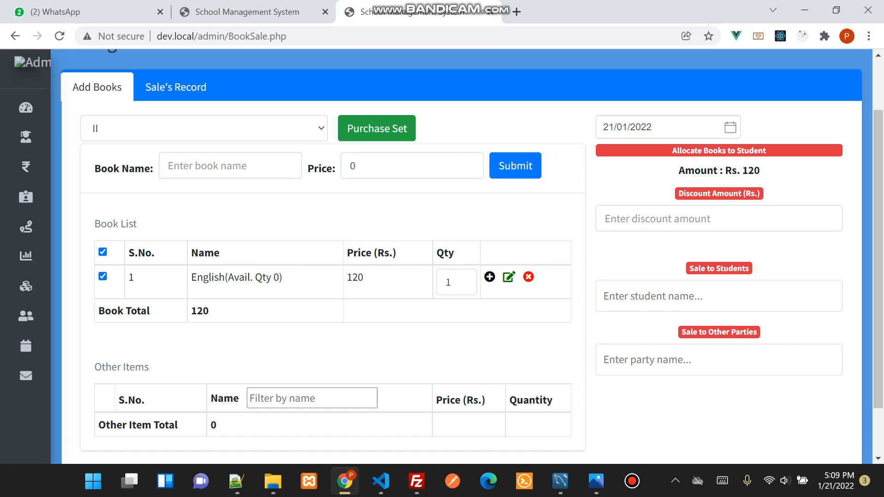
Add the book Hindi to class II with a selling price of Rs. 100
{"action": "left_click", "coordinate": [230, 166]}
{"action": "type", "text": "Hindi"}
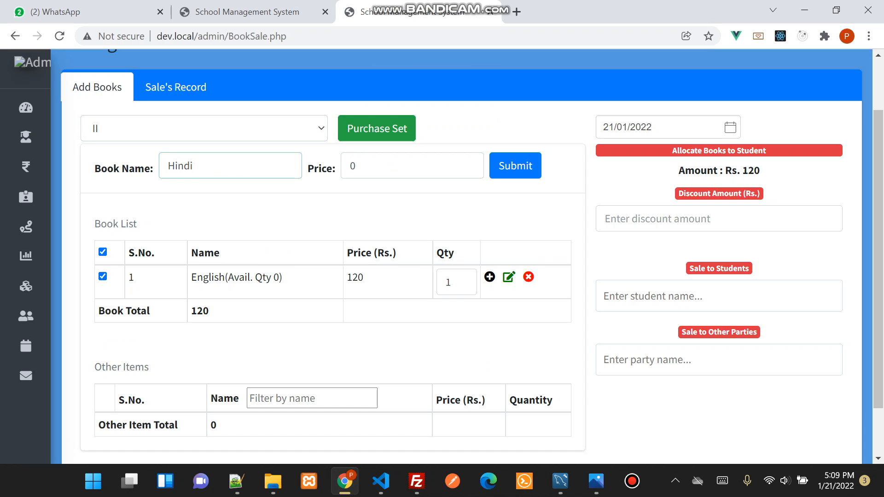
{"action": "key", "text": "Tab"}
{"action": "type", "text": "100"}
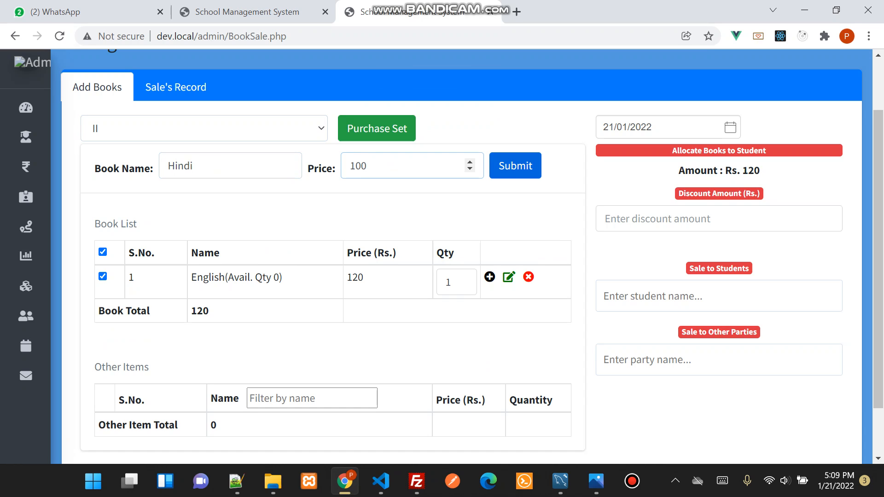
{"action": "left_click", "coordinate": [515, 166]}
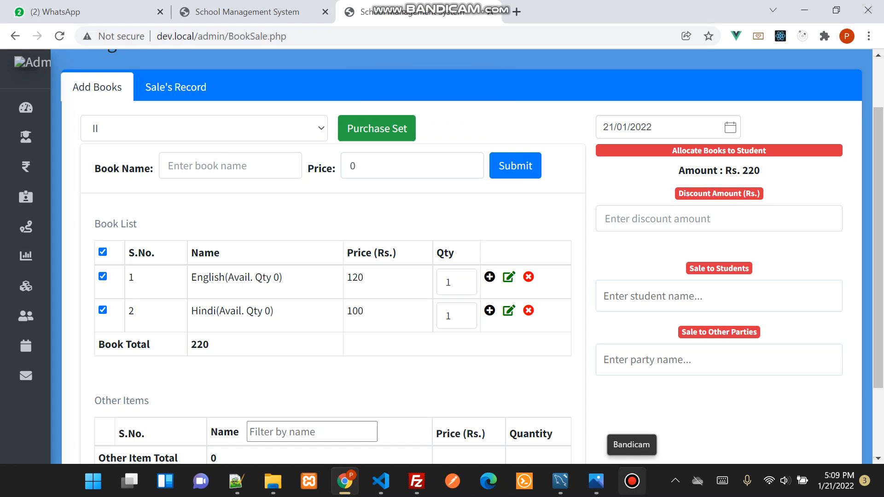
{"action": "left_click", "coordinate": [632, 481]}
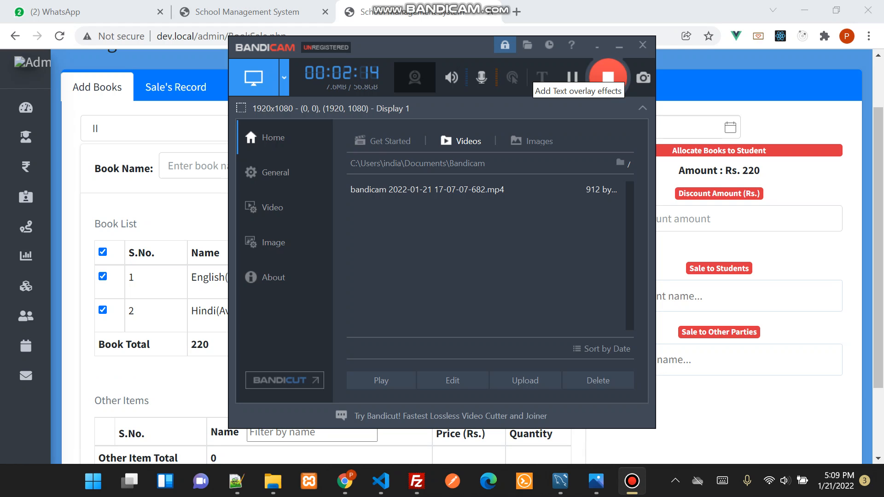
{"action": "left_click", "coordinate": [598, 45]}
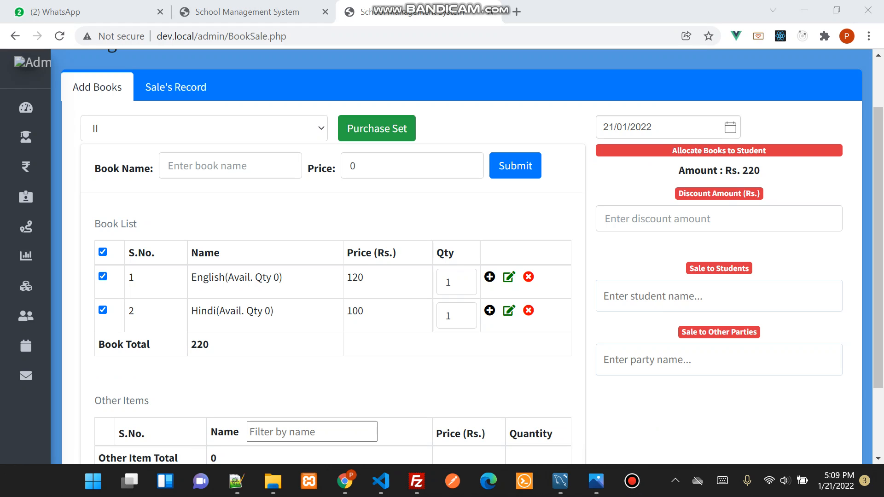
Record a set purchase for class II covering English and Hindi, with quantity 20, price per set 200, and First Party as supplier
{"action": "left_click_drag", "start_coordinate": [228, 277], "coordinate": [279, 277]}
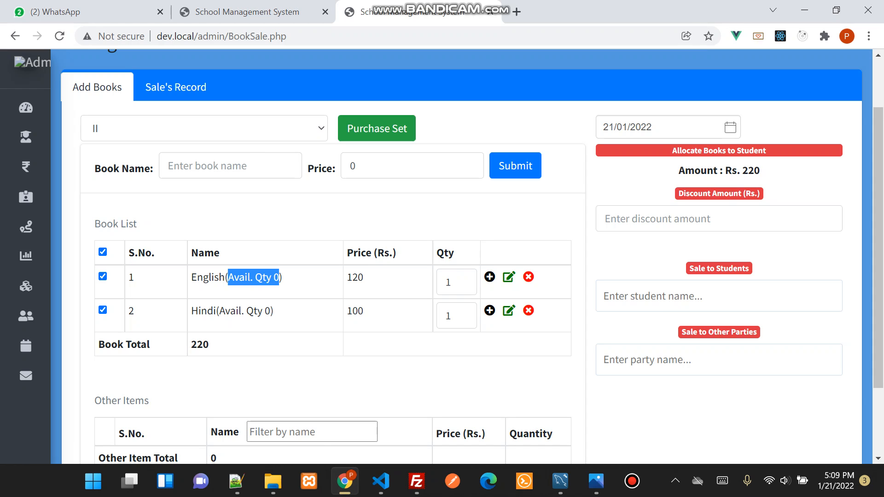
{"action": "left_click_drag", "start_coordinate": [220, 311], "coordinate": [270, 311]}
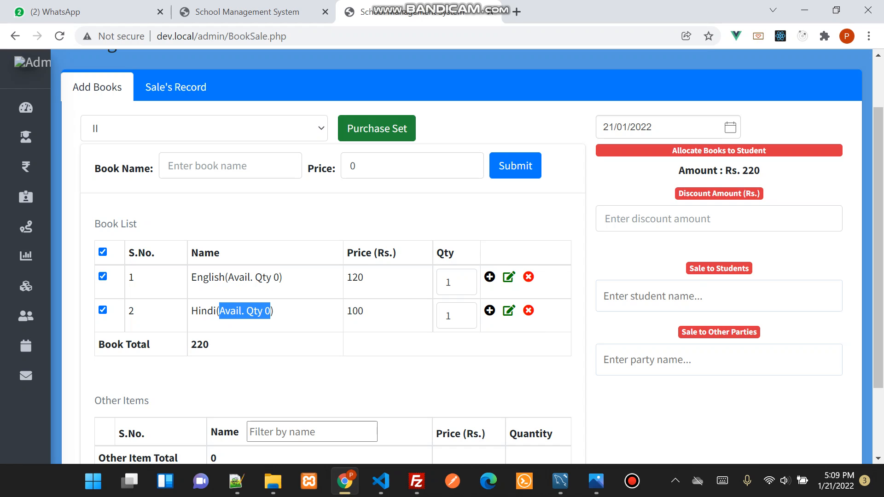
{"action": "left_click", "coordinate": [377, 128]}
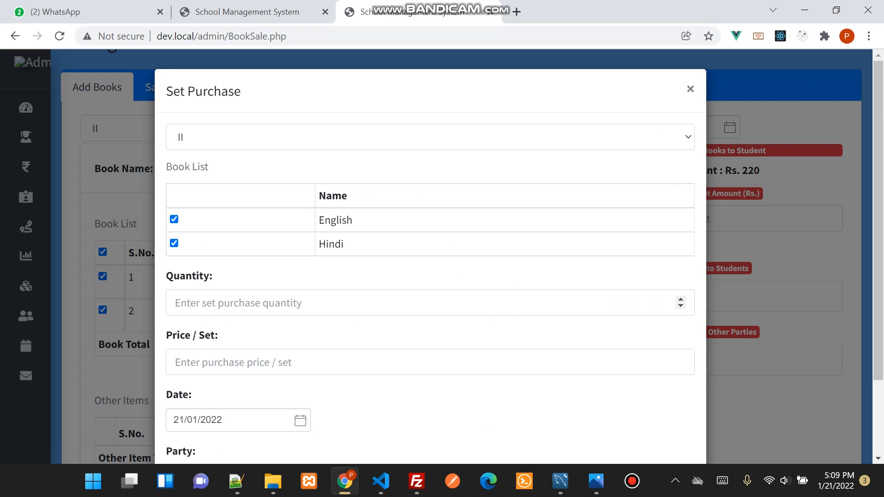
{"action": "left_click", "coordinate": [276, 303]}
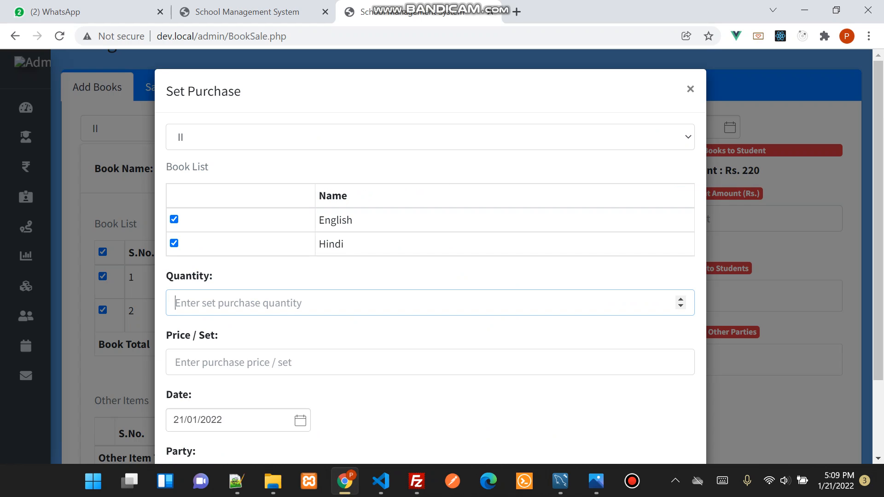
{"action": "type", "text": "20"}
{"action": "scroll", "coordinate": [276, 302], "scroll_direction": "down", "scroll_amount": 1}
{"action": "left_click", "coordinate": [276, 295]}
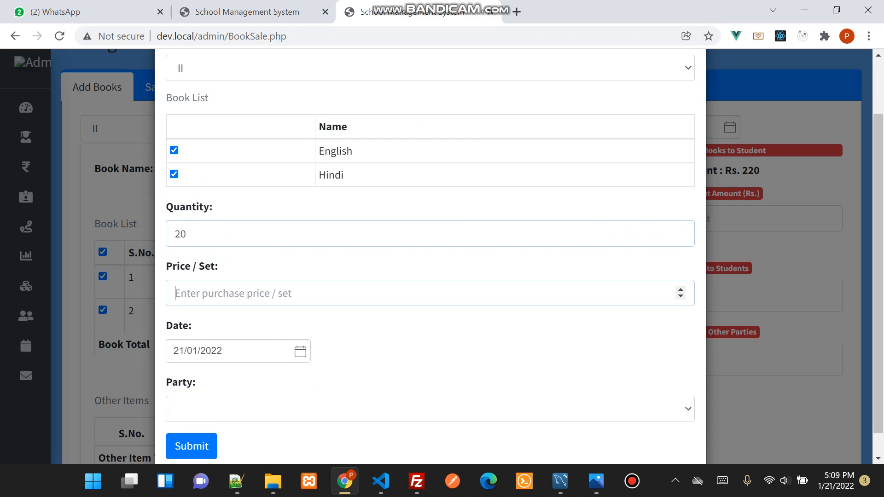
{"action": "type", "text": "200"}
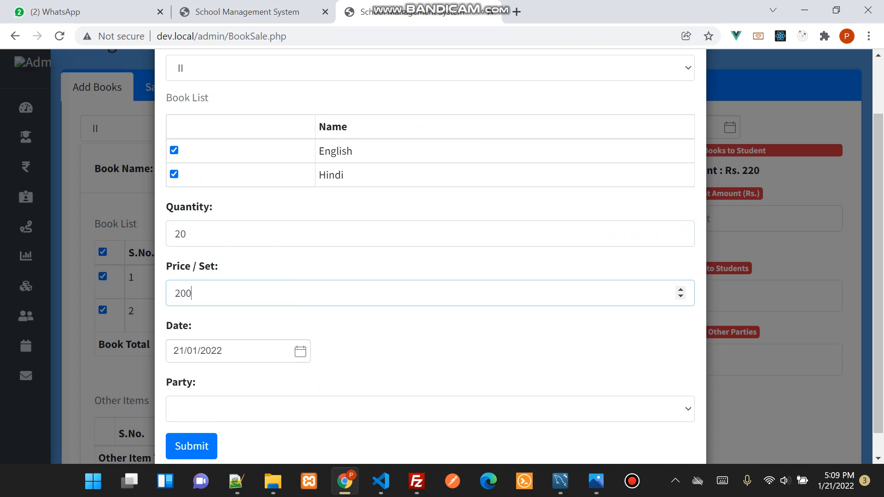
{"action": "scroll", "coordinate": [286, 322], "scroll_direction": "down", "scroll_amount": 1}
{"action": "left_click", "coordinate": [286, 384]}
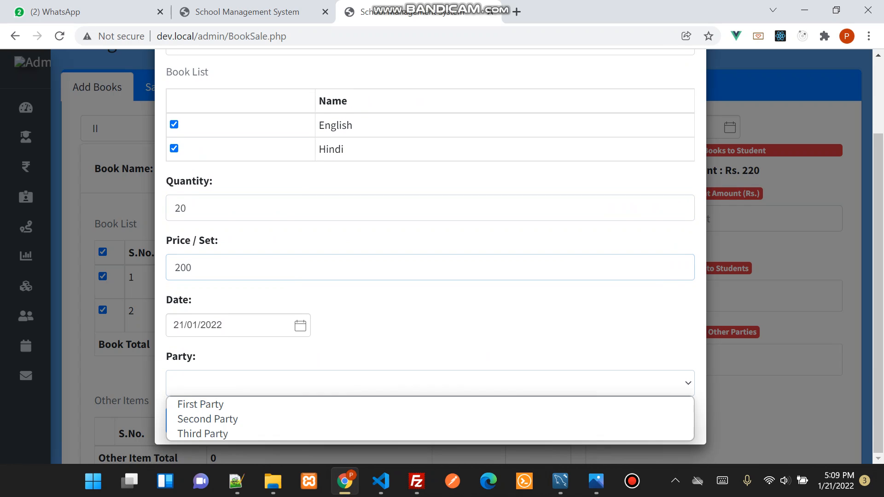
{"action": "left_click", "coordinate": [276, 405]}
{"action": "left_click", "coordinate": [191, 421]}
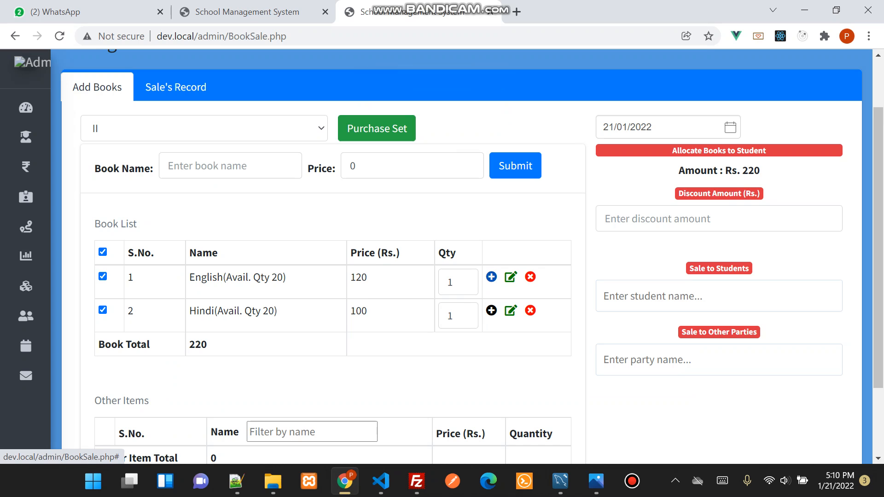
Record a separate purchase of the English book with quantity 10, price 85, and First Party as the supplier
{"action": "left_click", "coordinate": [492, 276]}
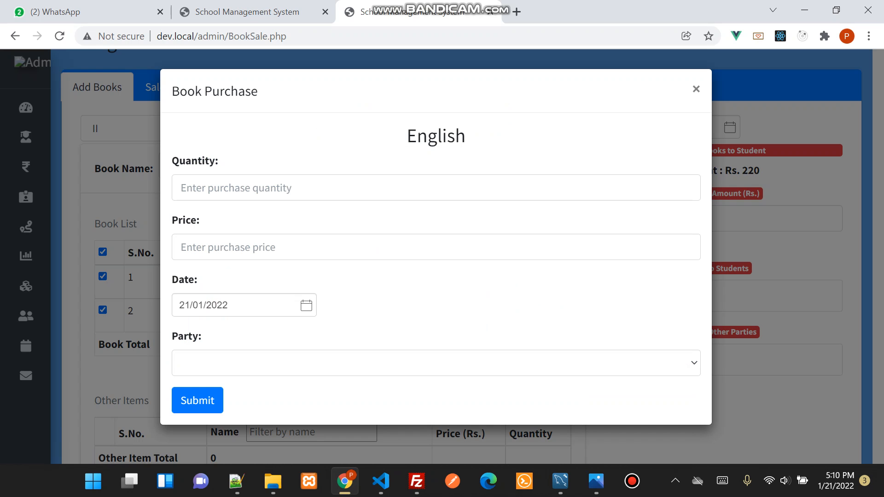
{"action": "left_click", "coordinate": [697, 89]}
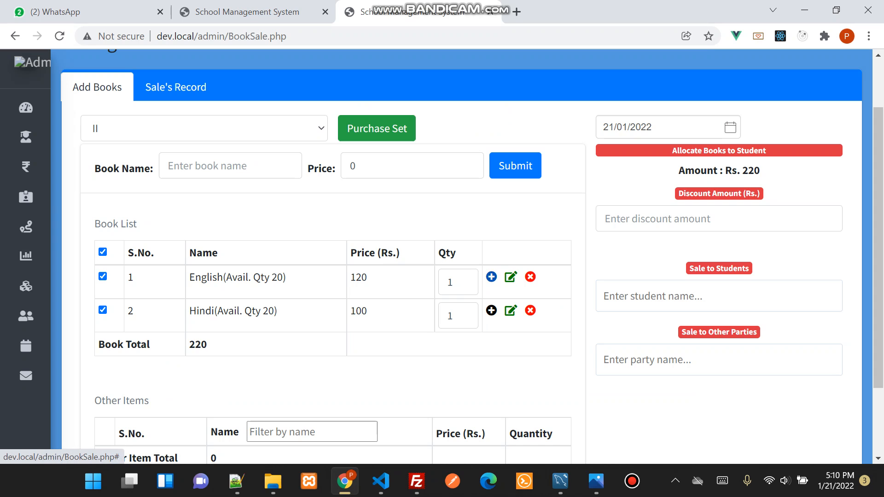
{"action": "left_click", "coordinate": [491, 276]}
{"action": "left_click", "coordinate": [258, 188]}
{"action": "type", "text": "10"}
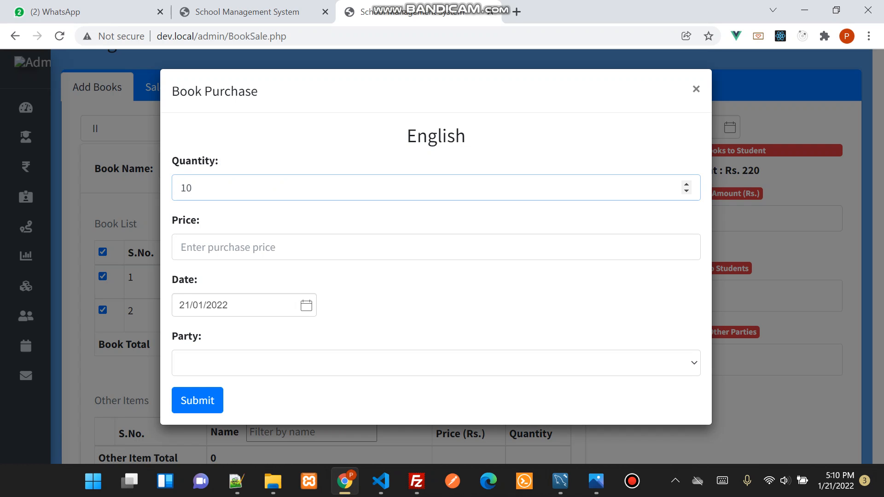
{"action": "left_click", "coordinate": [258, 247]}
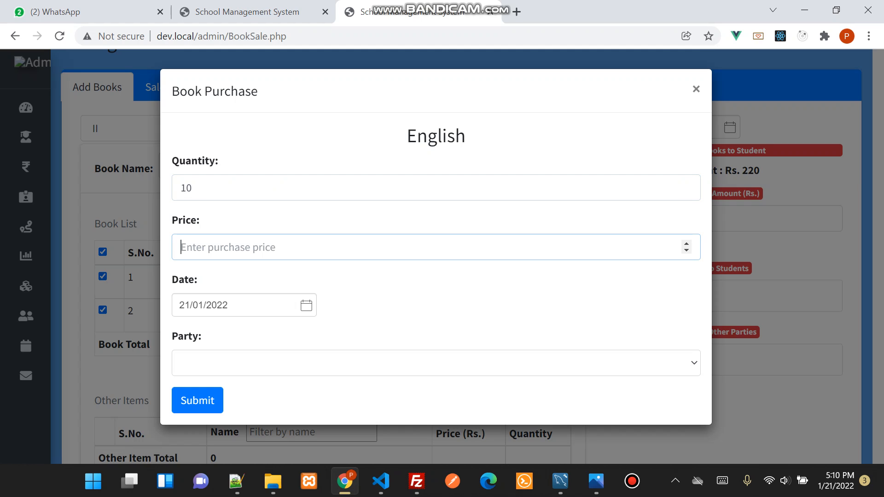
{"action": "type", "text": "85"}
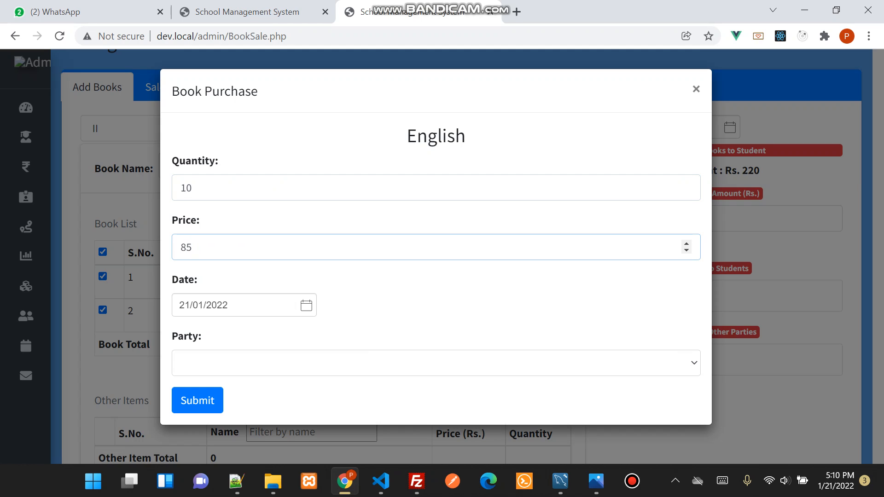
{"action": "left_click", "coordinate": [239, 364]}
{"action": "left_click", "coordinate": [207, 384]}
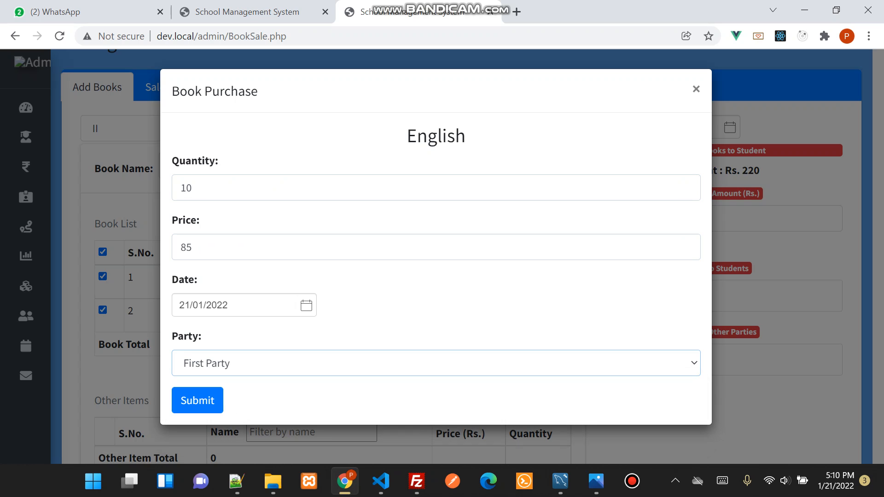
{"action": "left_click", "coordinate": [197, 400]}
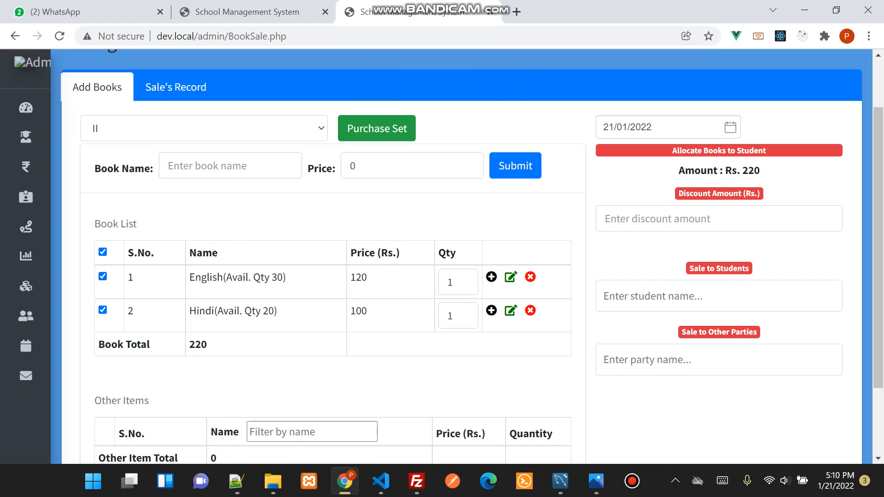
Search for a student to sell the books to using the letters "ab"
{"action": "scroll", "coordinate": [461, 257], "scroll_direction": "down", "scroll_amount": 3}
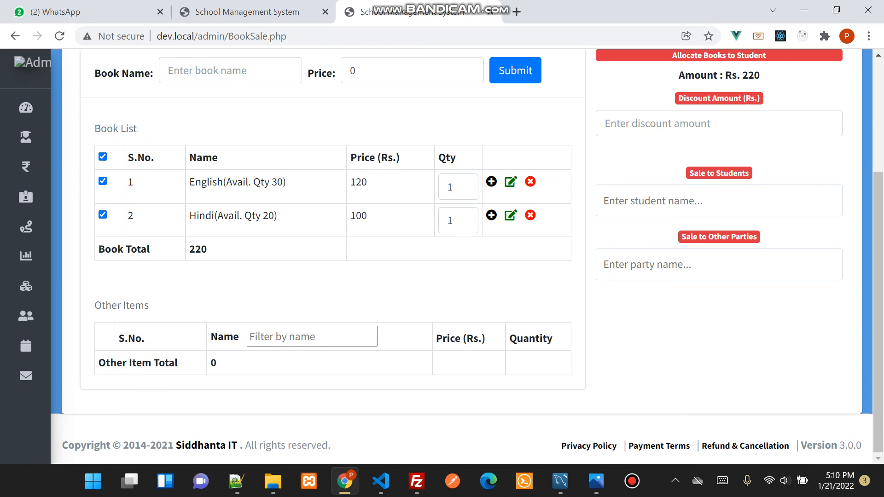
{"action": "left_click", "coordinate": [719, 201]}
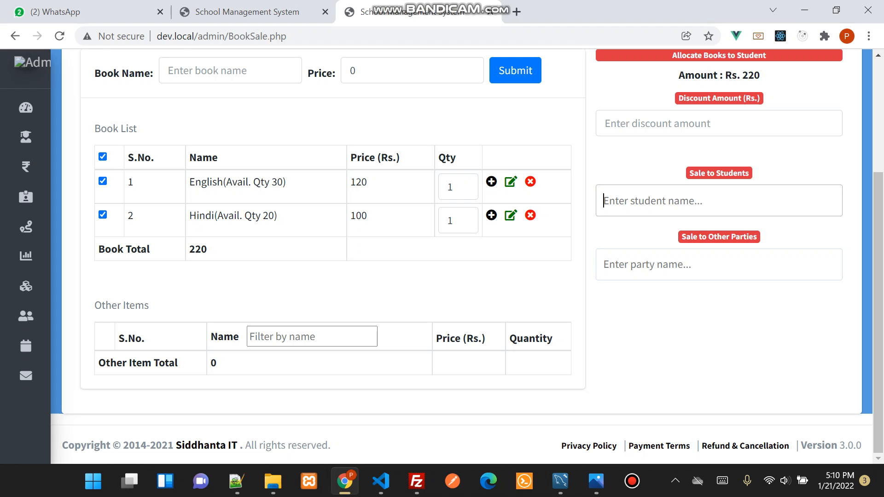
{"action": "type", "text": "abs"}
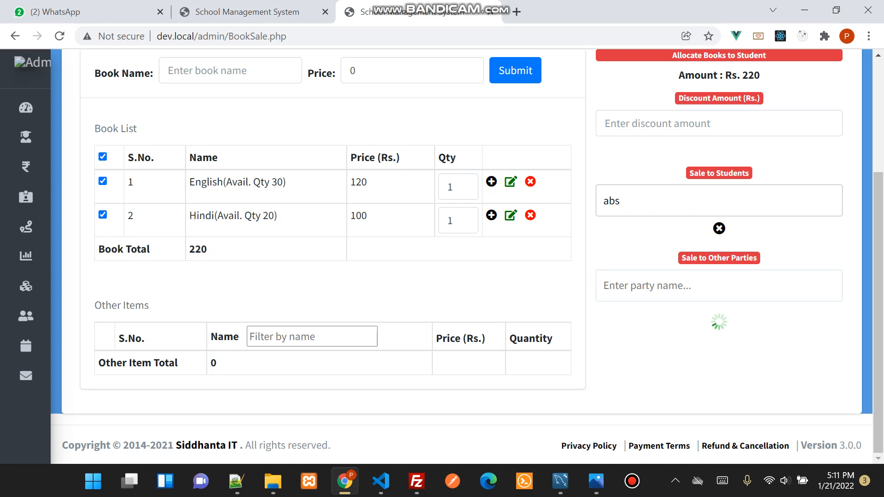
{"action": "key", "text": "BackSpace"}
{"action": "scroll", "coordinate": [461, 256], "scroll_direction": "up", "scroll_amount": 3}
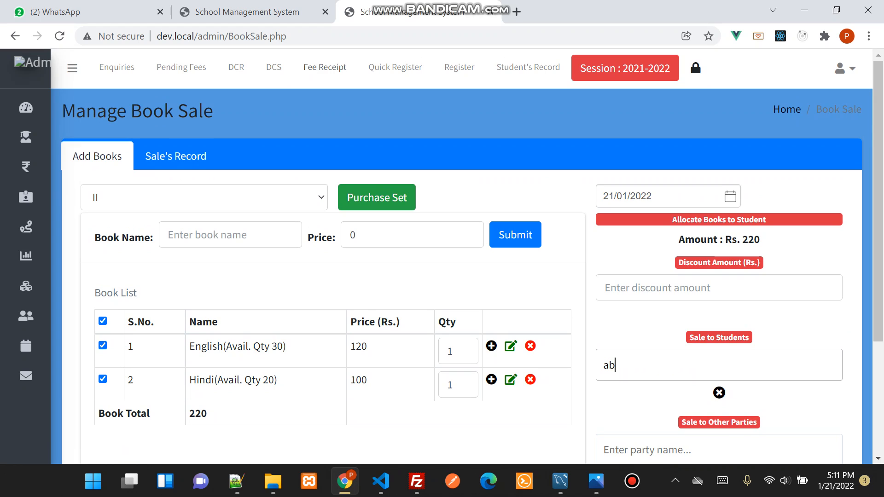
Open the Students' Record page in a separate tab and list the class I students to look up a name
{"action": "right_click", "coordinate": [515, 69]}
{"action": "left_click", "coordinate": [577, 83]}
{"action": "key", "text": "ctrl+Tab"}
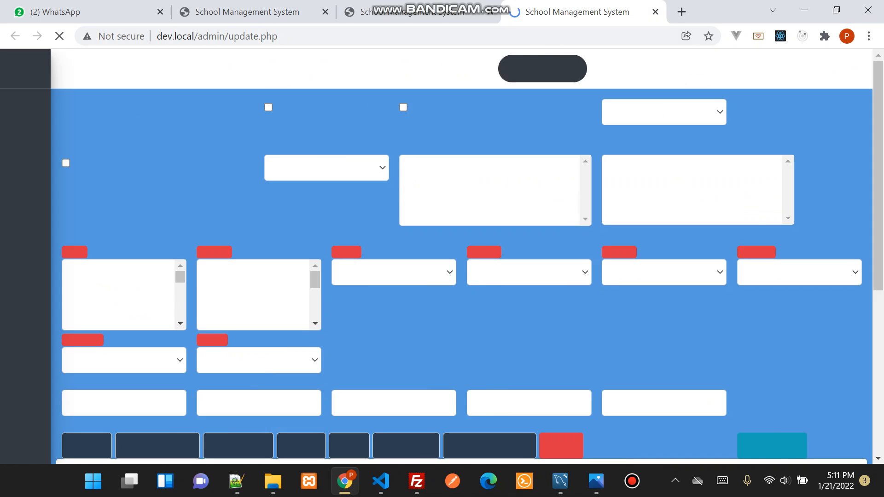
{"action": "left_click", "coordinate": [124, 214]}
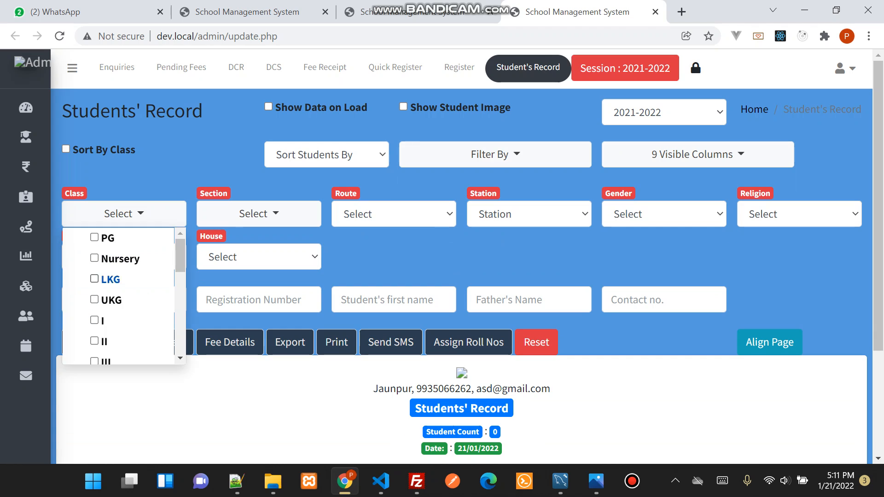
{"action": "left_click", "coordinate": [95, 321]}
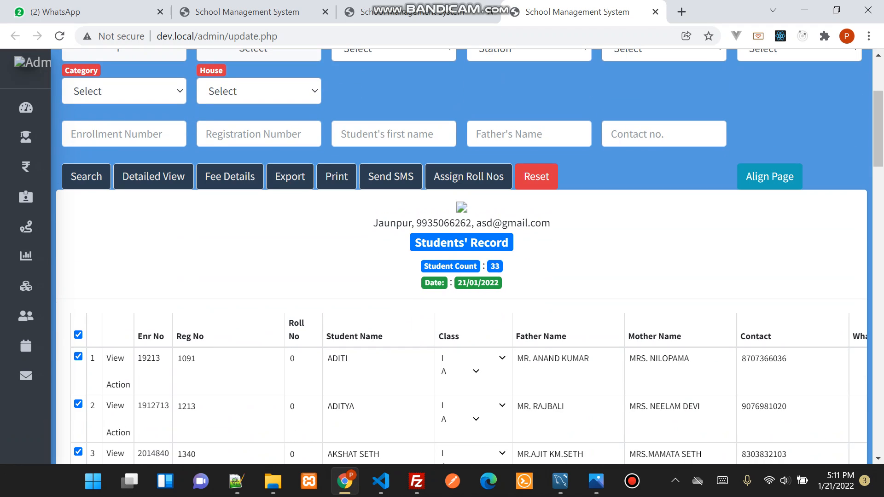
Return to the book sale page, search again by the first letters of a student's name, and select the matching class IV A student
{"action": "left_click", "coordinate": [418, 12]}
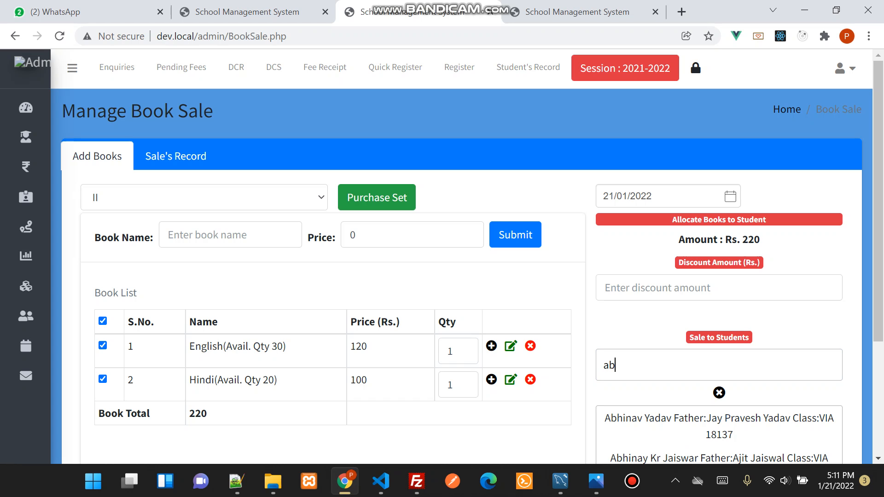
{"action": "key", "text": "BackSpace"}
{"action": "type", "text": "di"}
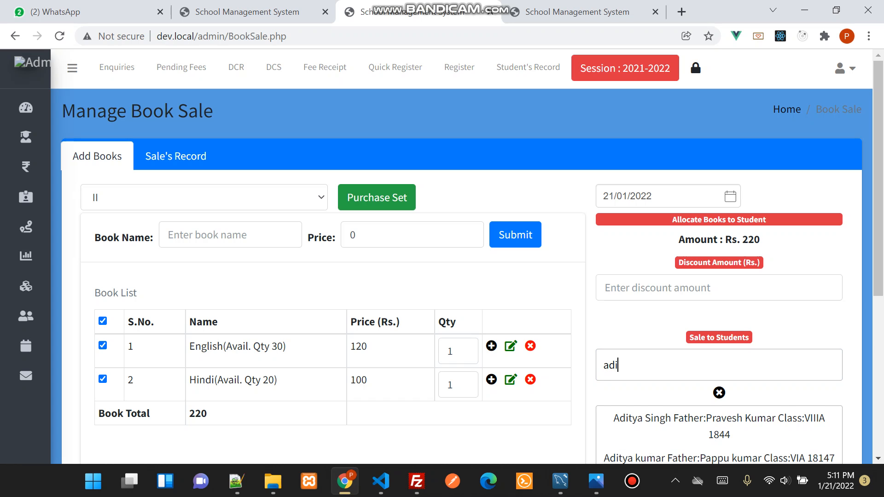
{"action": "key", "text": "Down"}
{"action": "key", "text": "Down"}
{"action": "key", "text": "Down"}
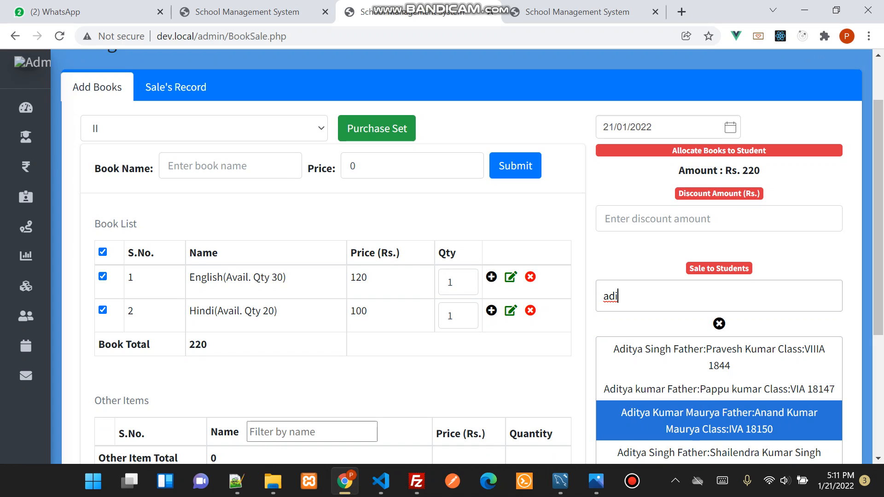
{"action": "key", "text": "Return"}
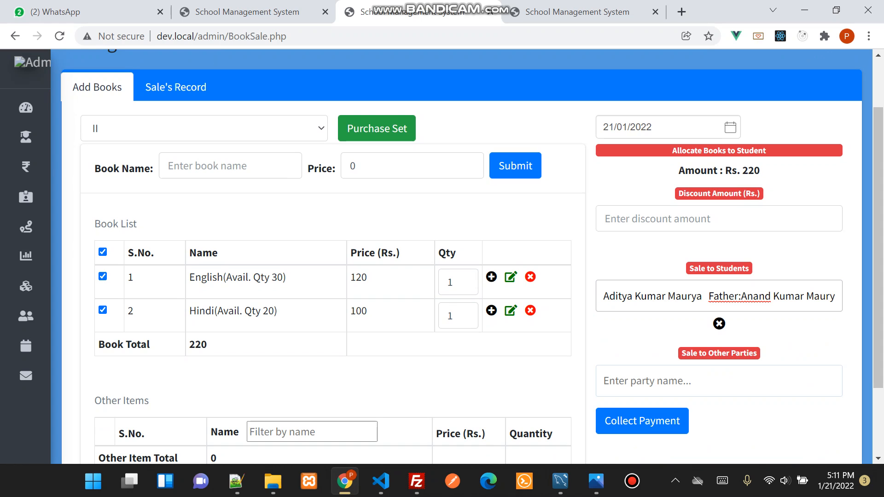
Set the sale quantity of the Hindi book to 3
{"action": "left_click", "coordinate": [491, 311]}
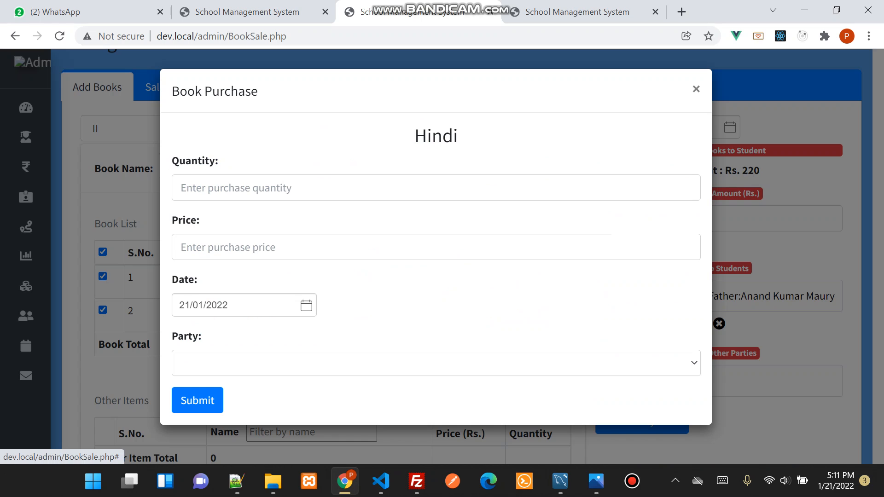
{"action": "left_click", "coordinate": [696, 88]}
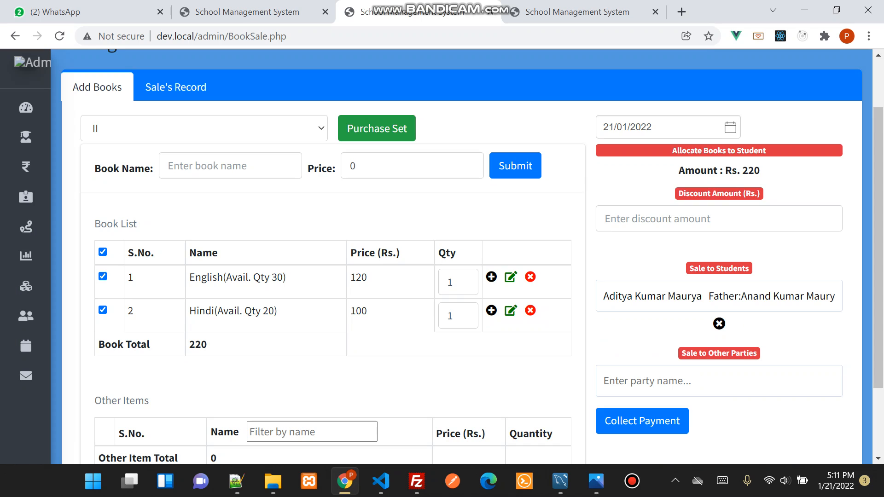
{"action": "left_click", "coordinate": [464, 312]}
{"action": "key", "text": "Up"}
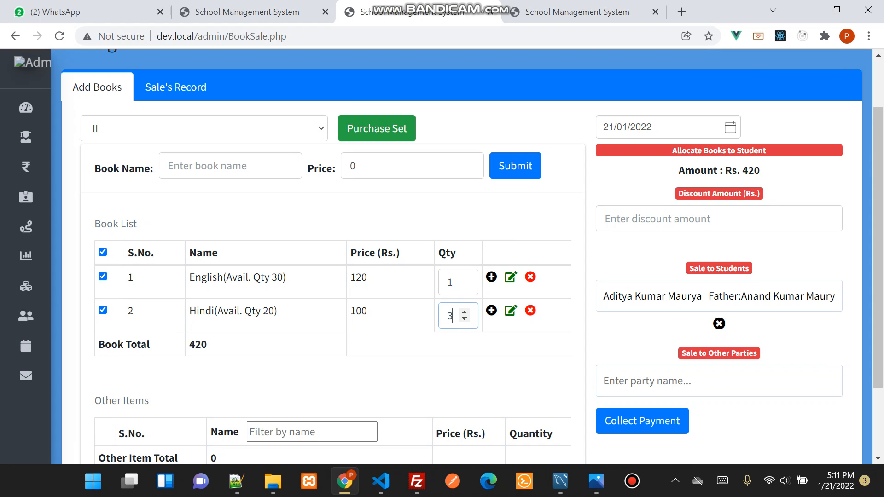
{"action": "left_click_drag", "start_coordinate": [742, 171], "coordinate": [760, 171]}
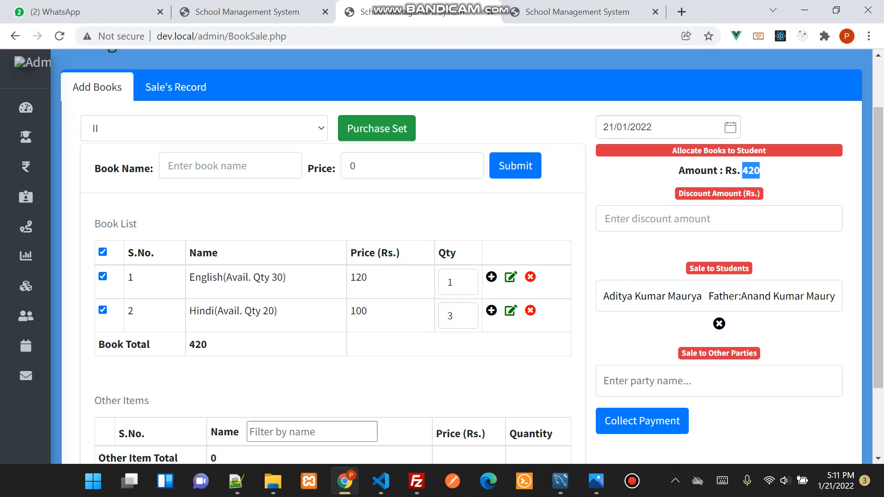
{"action": "left_click", "coordinate": [464, 319]}
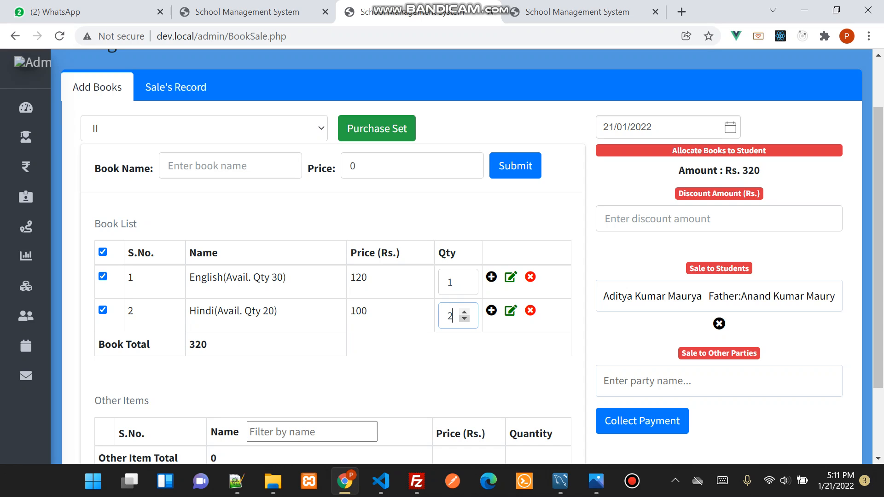
{"action": "left_click", "coordinate": [464, 311]}
Apply a discount of Rs. 20 to the student's book sale, collect the payment, and review the book receipt
{"action": "left_click", "coordinate": [690, 218]}
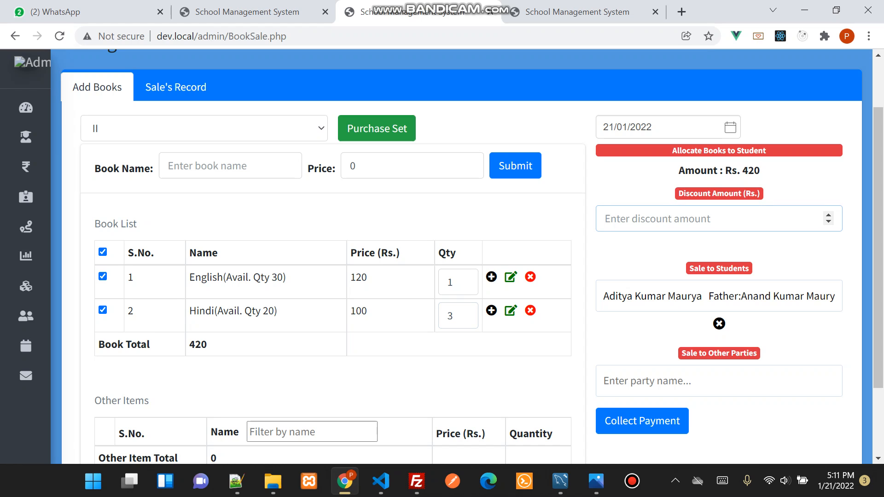
{"action": "type", "text": "20"}
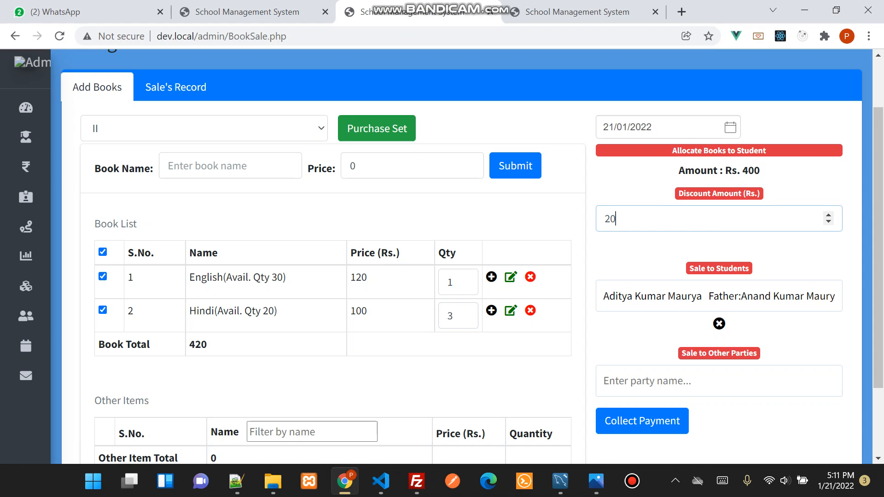
{"action": "scroll", "coordinate": [461, 258], "scroll_direction": "down", "scroll_amount": 2}
{"action": "left_click", "coordinate": [642, 352]}
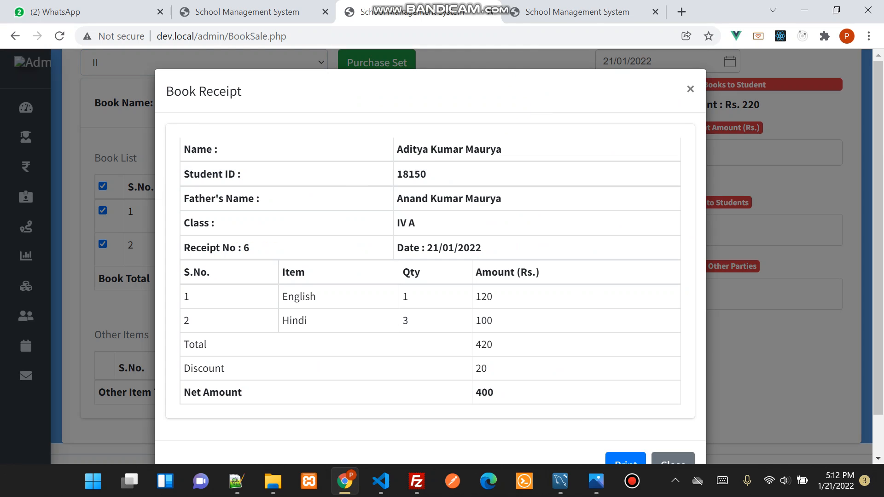
{"action": "scroll", "coordinate": [430, 249], "scroll_direction": "down", "scroll_amount": 1}
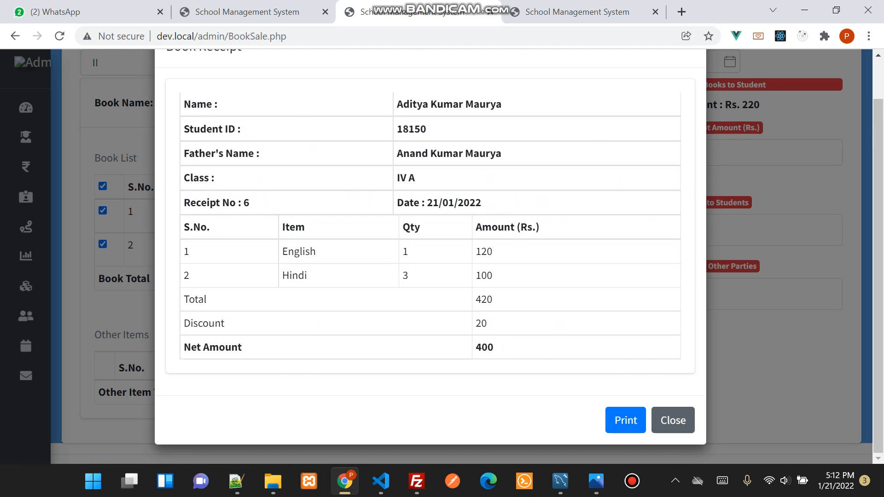
Close the book receipt and load the book sale records for 21/01/2022
{"action": "left_click", "coordinate": [673, 420]}
{"action": "scroll", "coordinate": [467, 256], "scroll_direction": "up", "scroll_amount": 3}
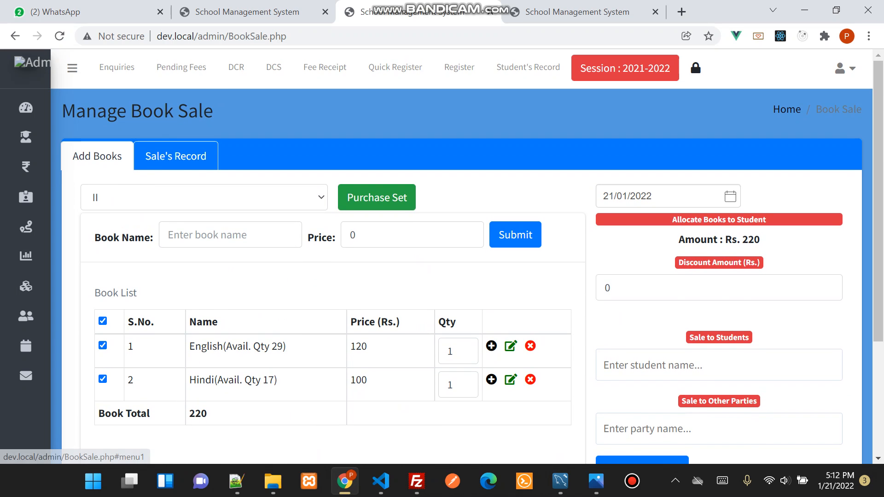
{"action": "left_click", "coordinate": [176, 156]}
{"action": "left_click", "coordinate": [468, 197]}
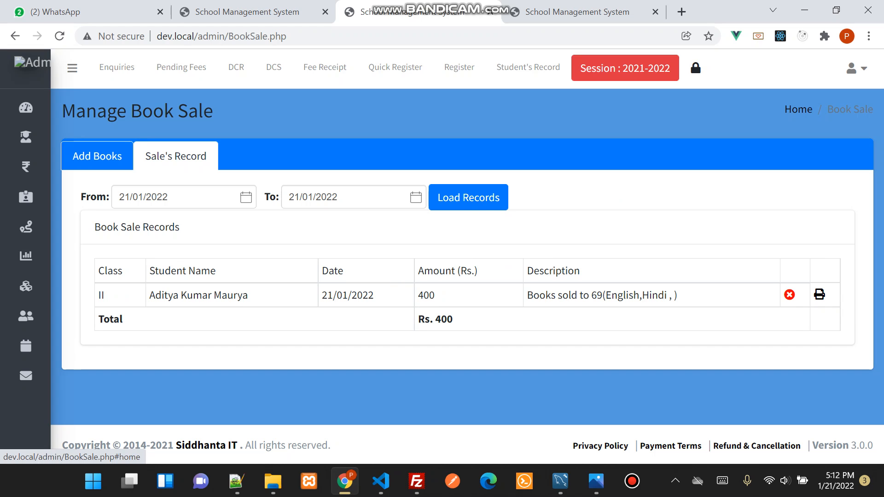
Return to the book adding and sale form and check the available quantities of the English and Hindi books
{"action": "left_click", "coordinate": [98, 156]}
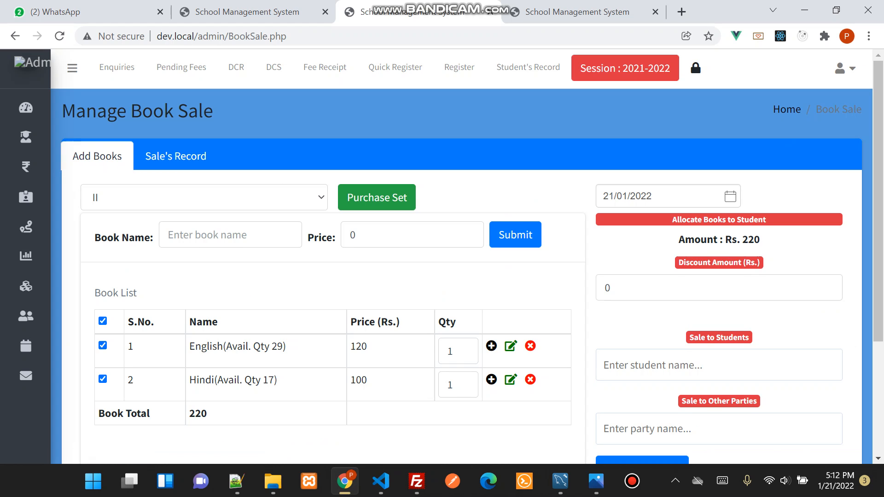
{"action": "scroll", "coordinate": [461, 276], "scroll_direction": "down", "scroll_amount": 1}
{"action": "scroll", "coordinate": [461, 276], "scroll_direction": "down", "scroll_amount": 1}
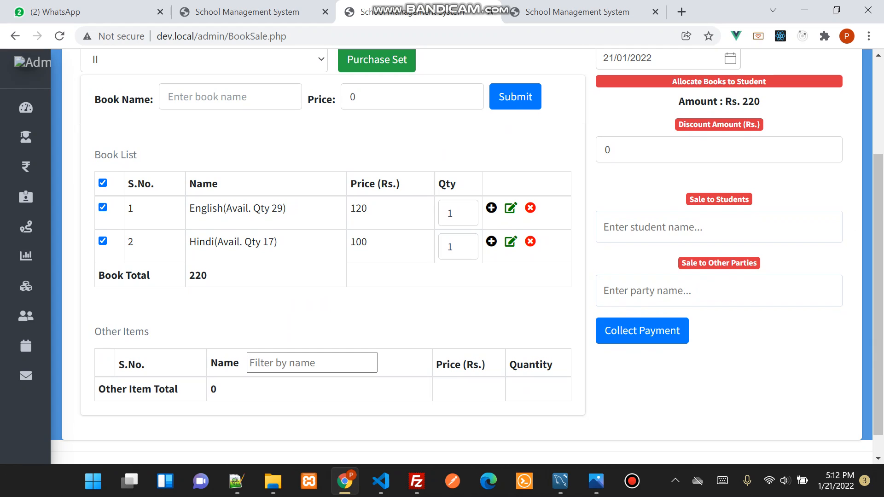
{"action": "left_click", "coordinate": [719, 291]}
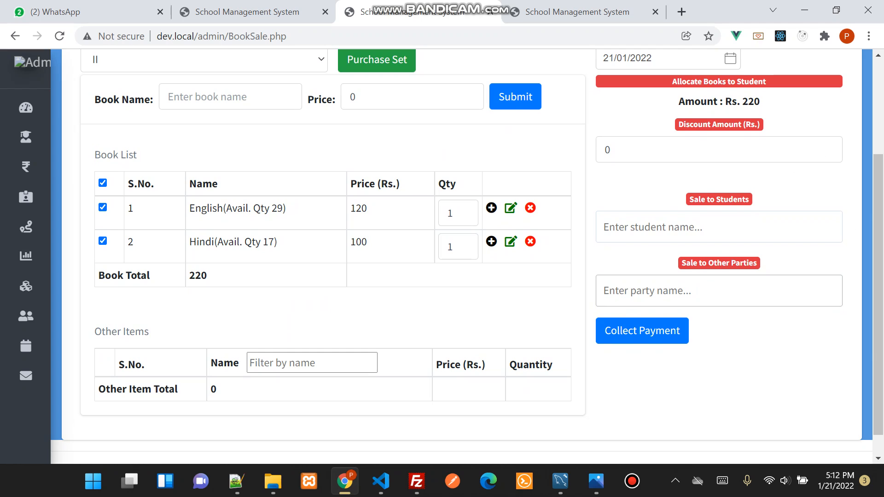
{"action": "left_click_drag", "start_coordinate": [202, 208], "coordinate": [286, 208]}
{"action": "left_click_drag", "start_coordinate": [205, 242], "coordinate": [277, 241]}
{"action": "left_click", "coordinate": [290, 245]}
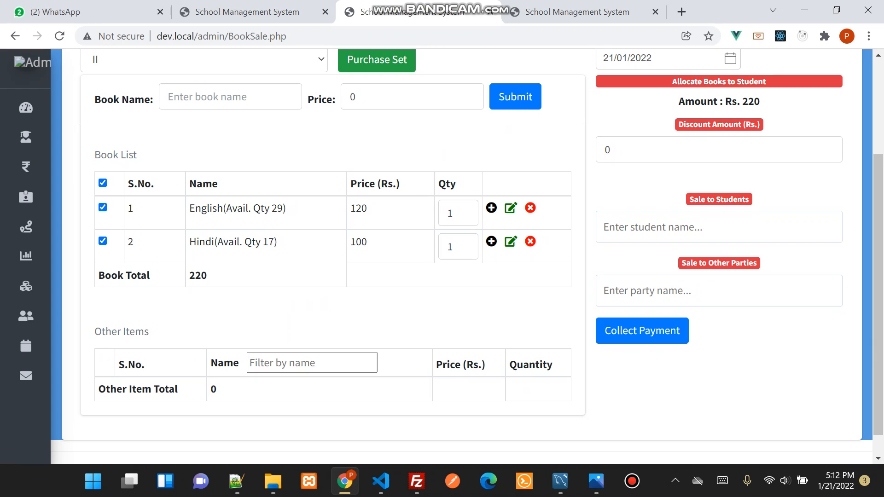
{"action": "left_click_drag", "start_coordinate": [243, 243], "coordinate": [278, 243]}
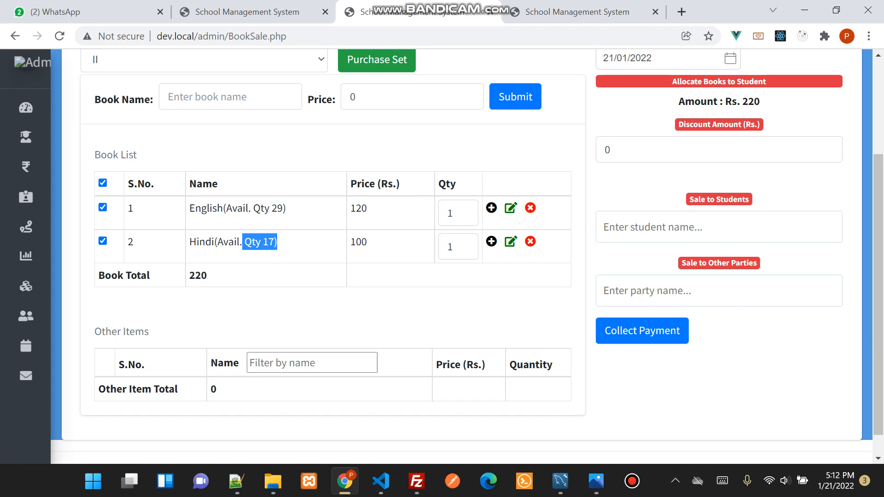
{"action": "left_click_drag", "start_coordinate": [202, 208], "coordinate": [286, 209]}
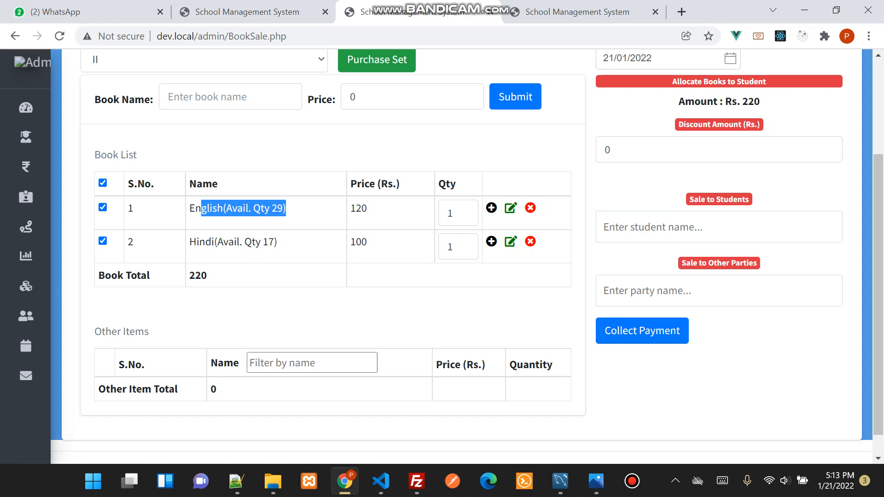
Search the other parties for "se" and select Second Party as the buyer of the books
{"action": "left_click", "coordinate": [673, 291]}
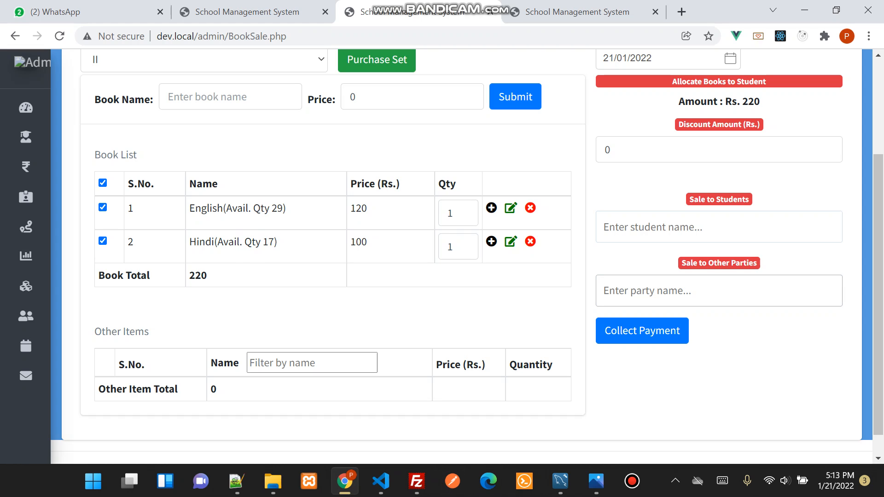
{"action": "type", "text": "se"}
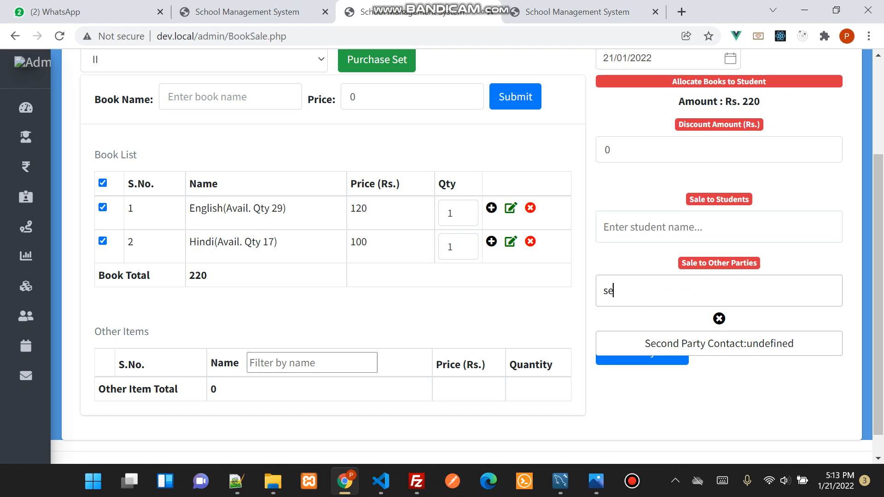
{"action": "key", "text": "Down"}
{"action": "key", "text": "Return"}
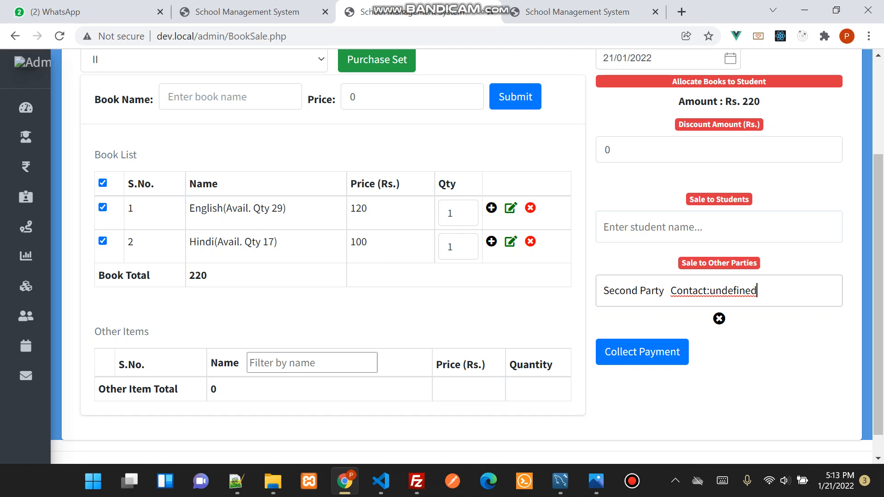
Set the sale quantities of both the English and Hindi books to 5
{"action": "left_click", "coordinate": [464, 209]}
{"action": "left_click", "coordinate": [464, 209]}
{"action": "left_click", "coordinate": [465, 209]}
{"action": "left_click", "coordinate": [464, 209]}
{"action": "left_click", "coordinate": [464, 243]}
{"action": "left_click", "coordinate": [464, 243]}
{"action": "left_click", "coordinate": [464, 243]}
{"action": "left_click", "coordinate": [464, 243]}
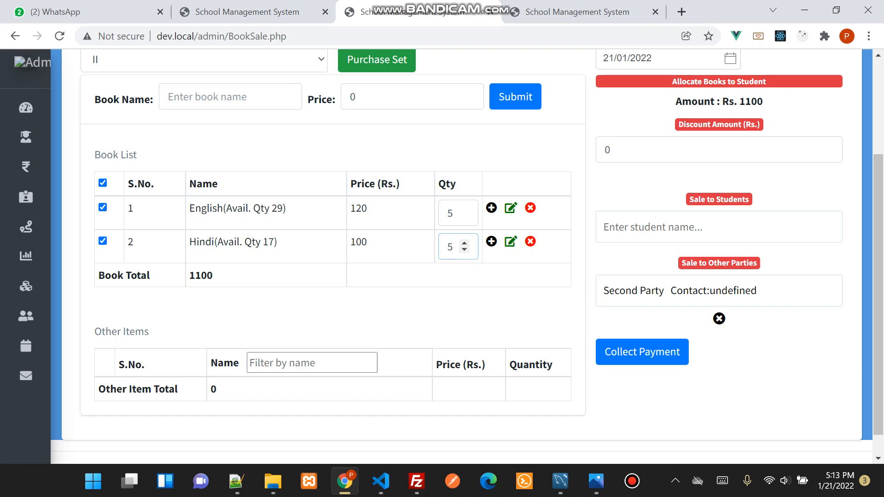
Apply a discount of Rs. 100 to the party's book sale and collect the payment
{"action": "left_click", "coordinate": [645, 150]}
{"action": "key", "text": "BackSpace"}
{"action": "type", "text": "100"}
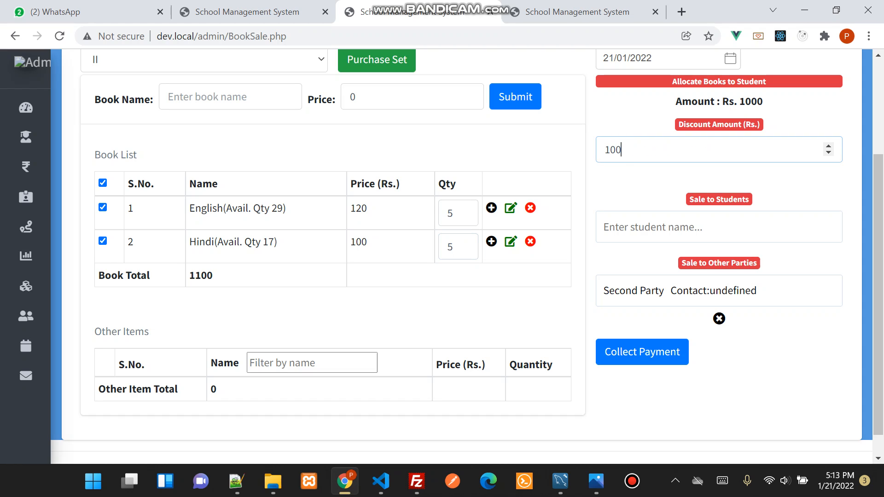
{"action": "left_click", "coordinate": [642, 352]}
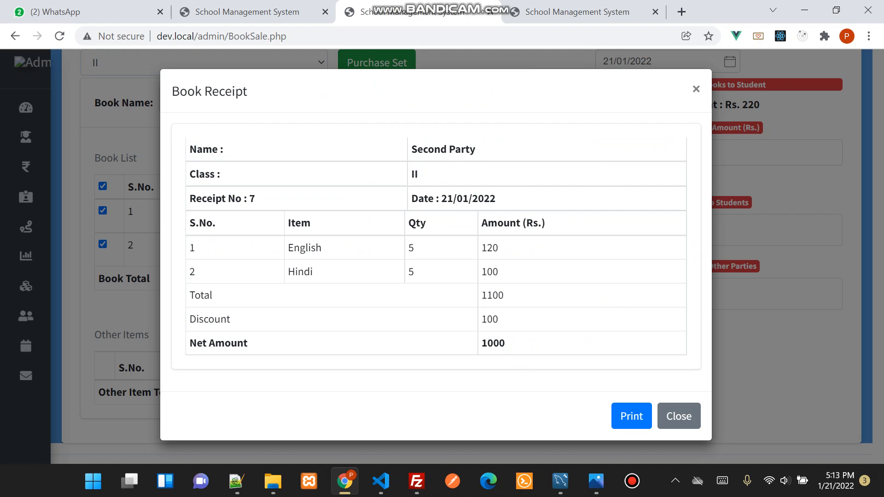
Review the party's book receipt and its print preview, then close both without saving
{"action": "left_click_drag", "start_coordinate": [417, 149], "coordinate": [475, 150]}
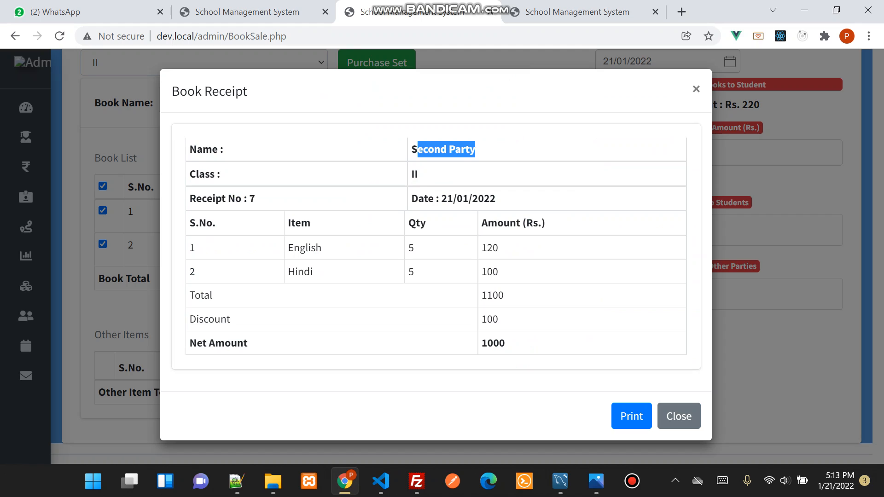
{"action": "left_click_drag", "start_coordinate": [415, 175], "coordinate": [495, 198]}
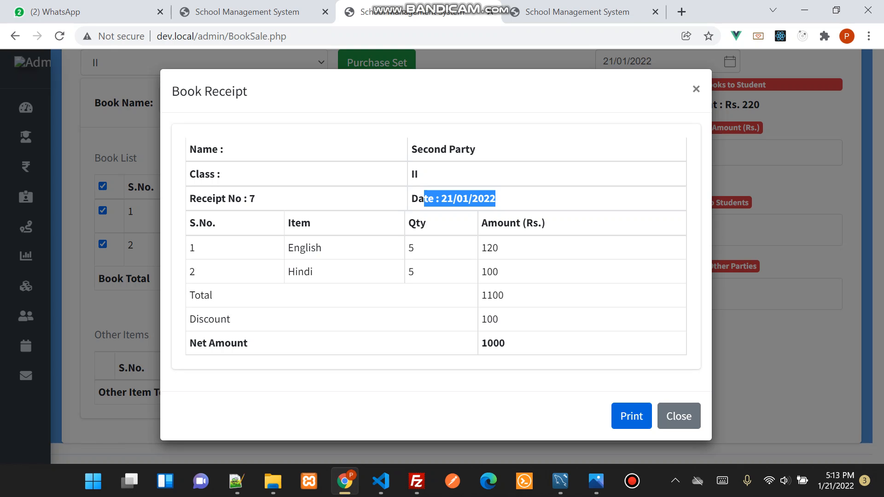
{"action": "left_click", "coordinate": [631, 416]}
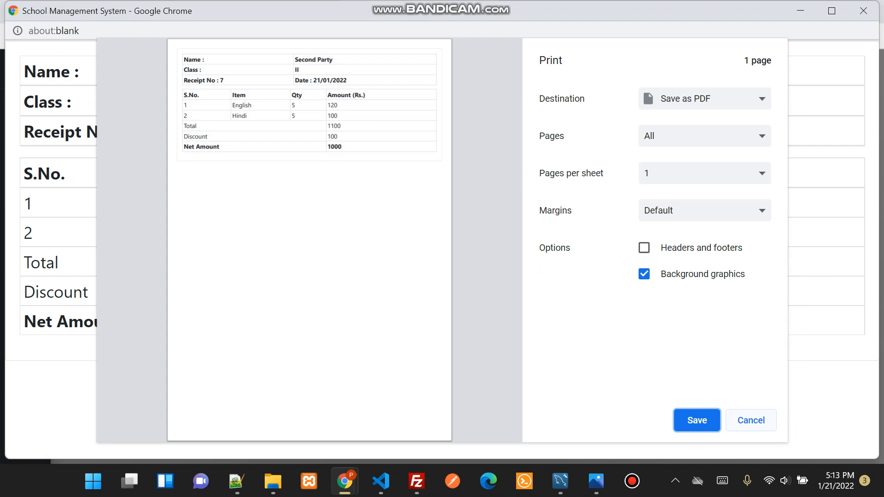
{"action": "left_click", "coordinate": [751, 420]}
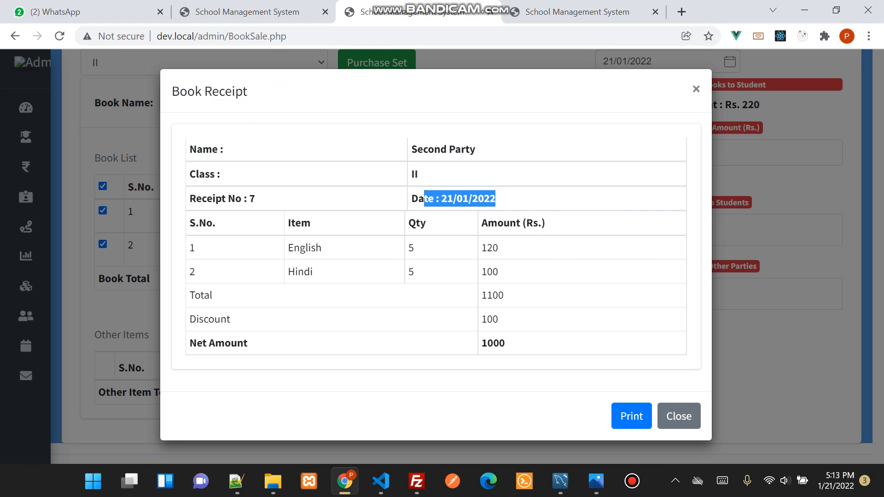
{"action": "left_click", "coordinate": [696, 89]}
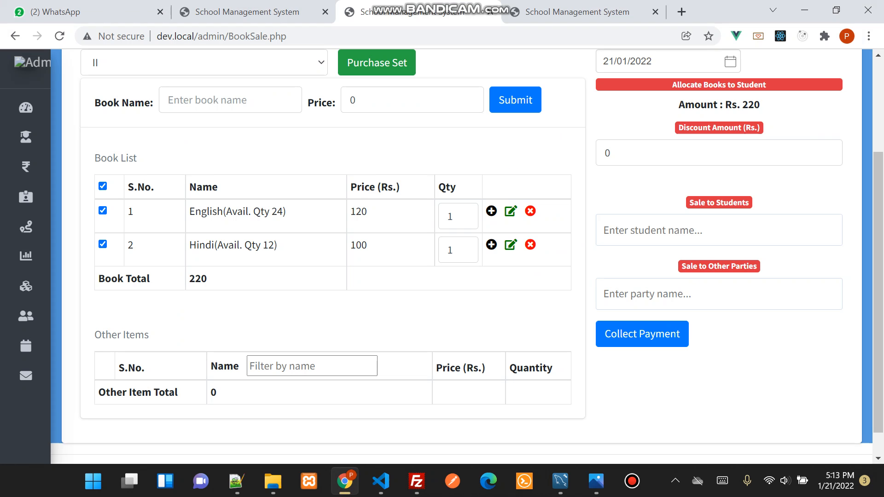
{"action": "scroll", "coordinate": [460, 254], "scroll_direction": "up", "scroll_amount": 2}
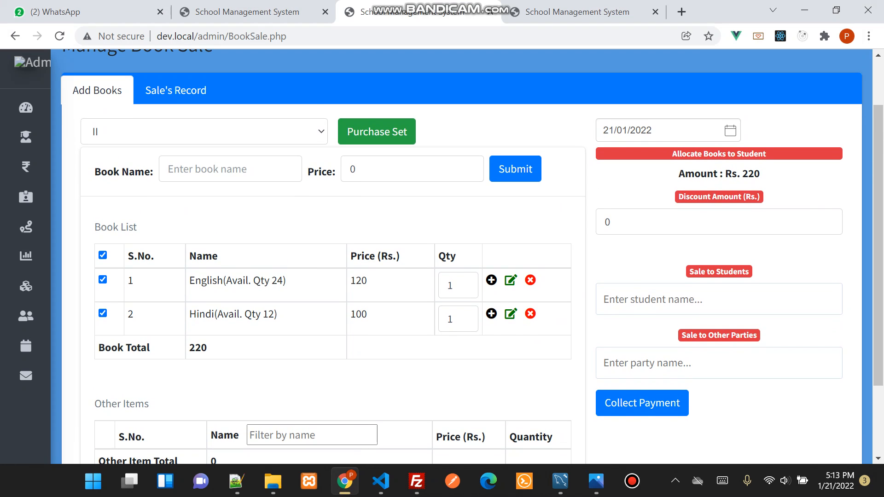
{"action": "scroll", "coordinate": [460, 253], "scroll_direction": "down", "scroll_amount": 2}
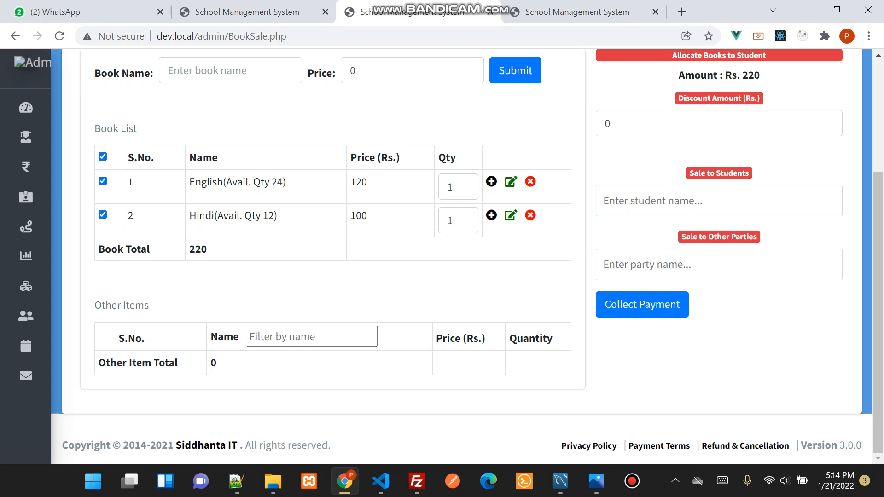
{"action": "scroll", "coordinate": [461, 256], "scroll_direction": "up", "scroll_amount": 3}
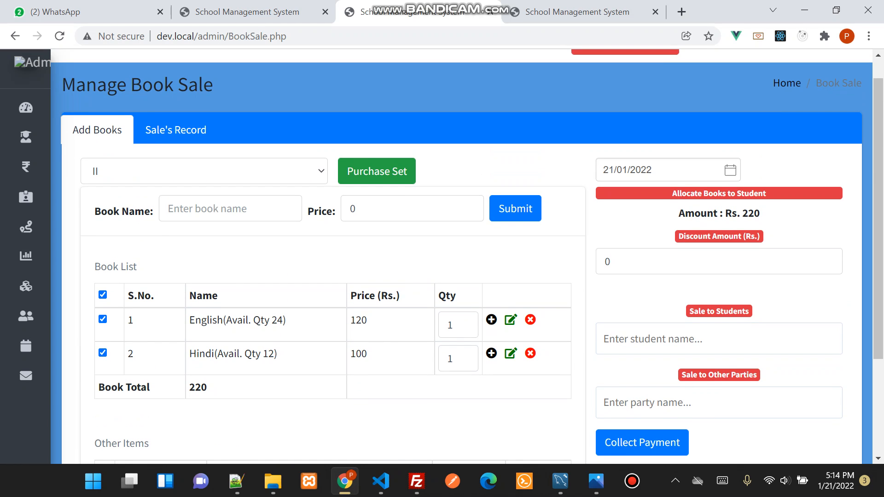
{"action": "scroll", "coordinate": [461, 255], "scroll_direction": "down", "scroll_amount": 3}
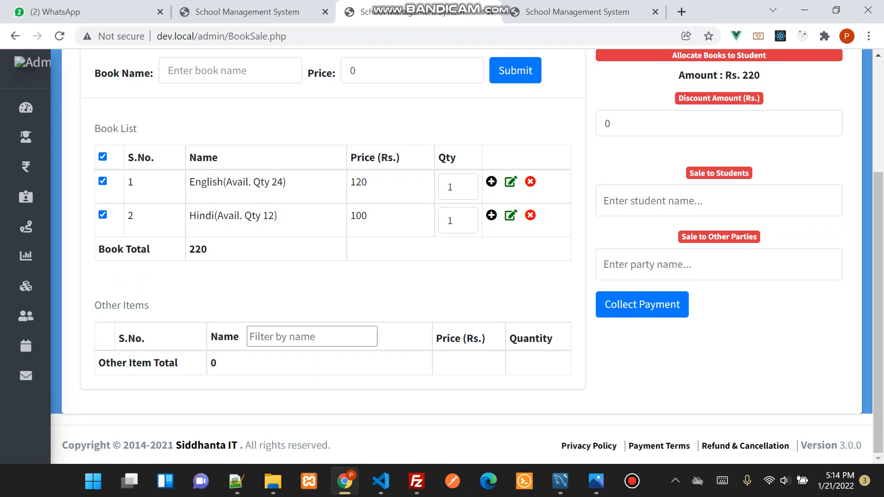
Open the Stock Entry page in a separate browser tab and close the Students' Record tab
{"action": "mouse_move", "coordinate": [37, 257]}
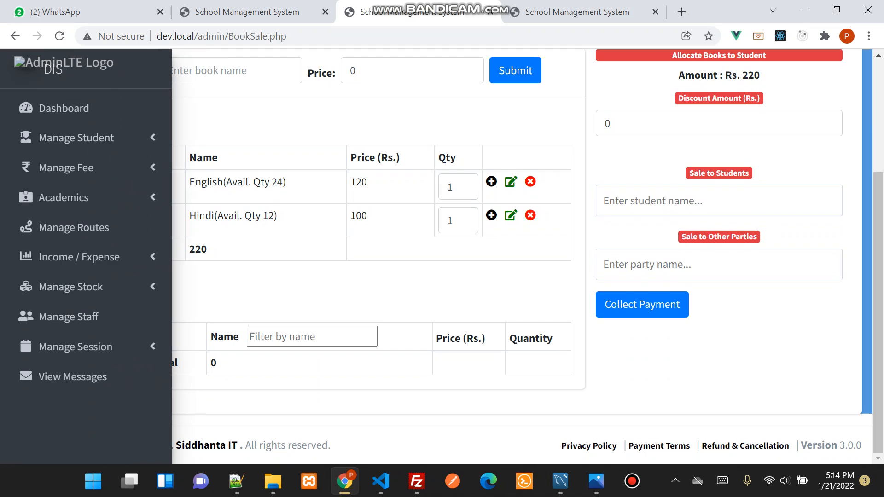
{"action": "left_click", "coordinate": [71, 287]}
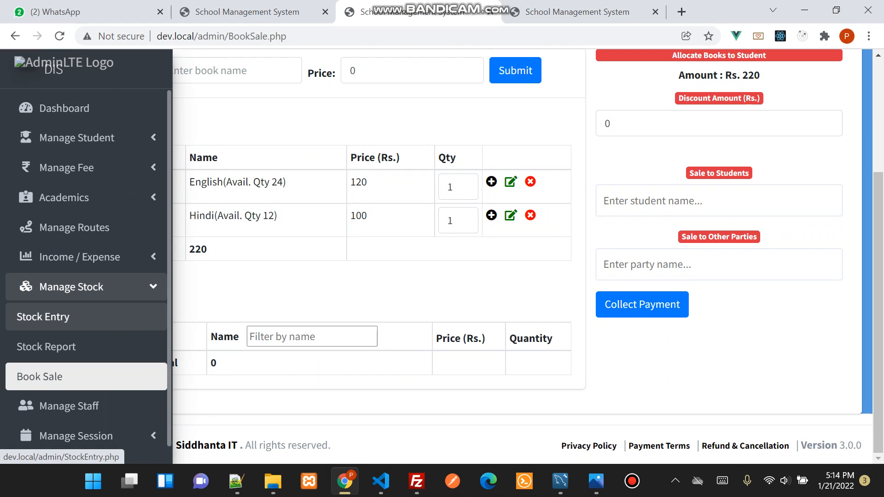
{"action": "right_click", "coordinate": [56, 316]}
{"action": "left_click", "coordinate": [115, 160]}
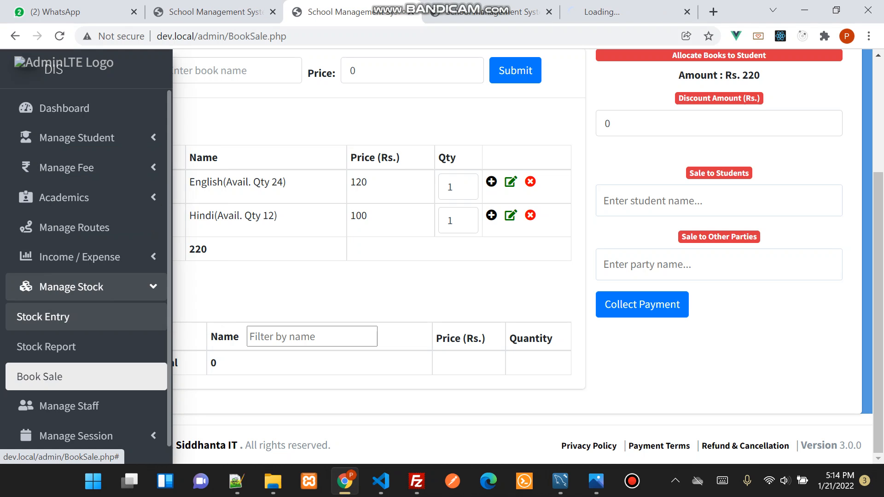
{"action": "left_click", "coordinate": [608, 12]}
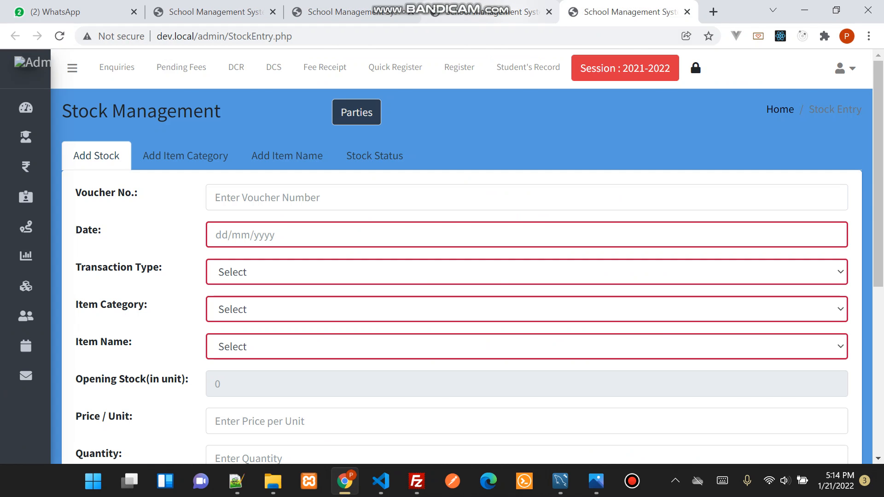
{"action": "left_click", "coordinate": [493, 12]}
{"action": "key", "text": "ctrl+w"}
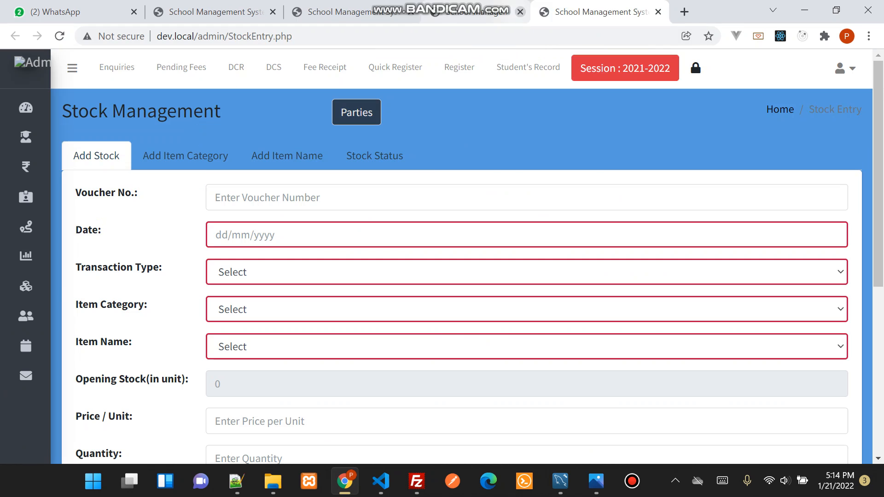
{"action": "key", "text": "ctrl+w"}
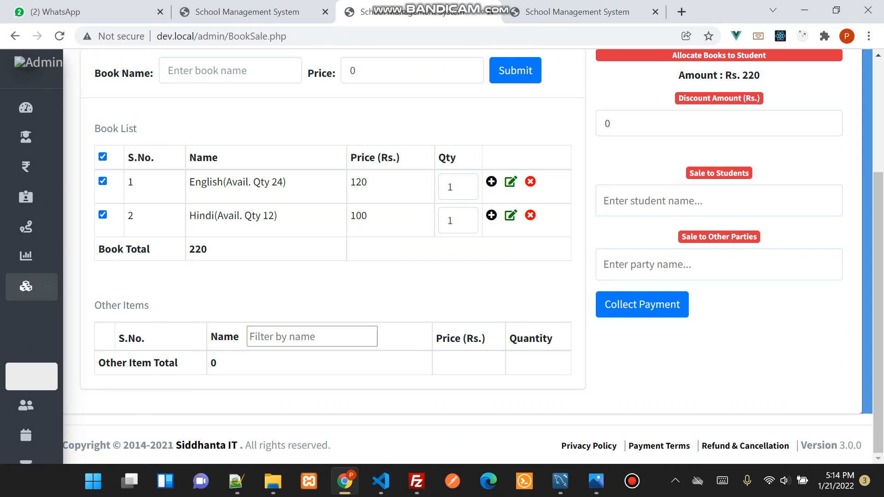
Show the item categories on the Stock Entry page and examine the Book-Sale-Purchase-Admin category
{"action": "scroll", "coordinate": [461, 253], "scroll_direction": "up", "scroll_amount": 3}
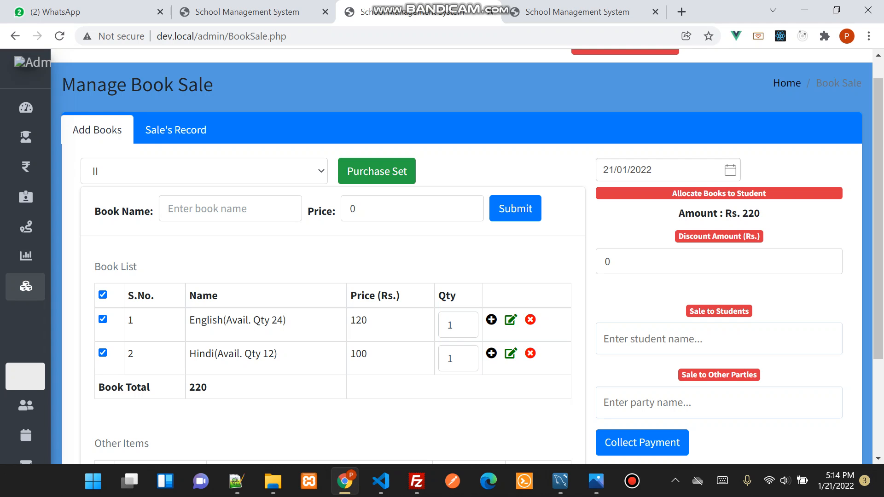
{"action": "mouse_move", "coordinate": [25, 287]}
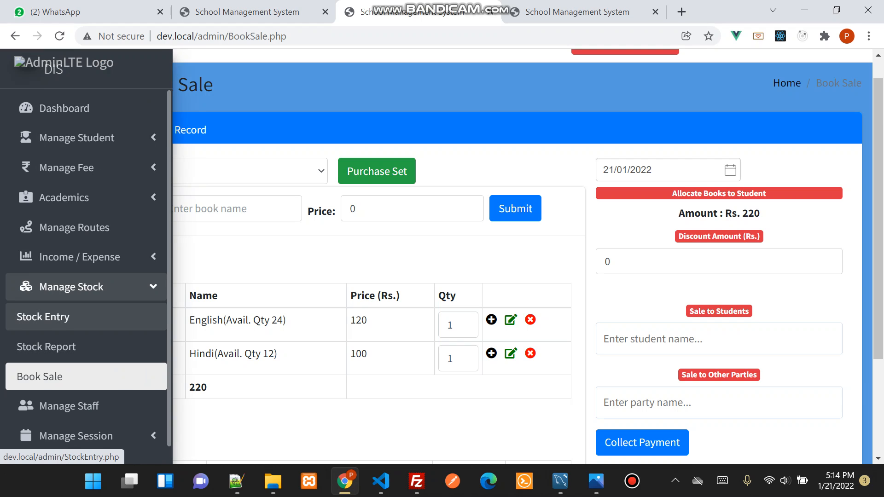
{"action": "left_click", "coordinate": [43, 316]}
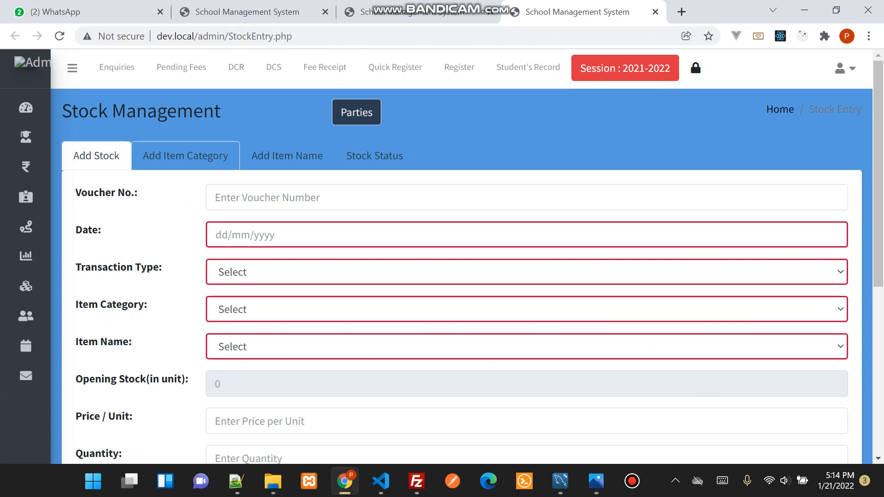
{"action": "left_click", "coordinate": [185, 156]}
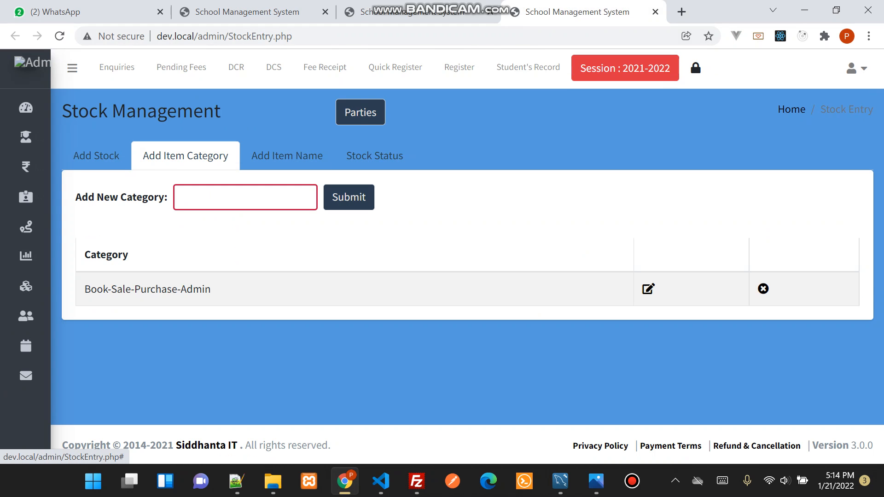
{"action": "left_click_drag", "start_coordinate": [85, 289], "coordinate": [211, 289]}
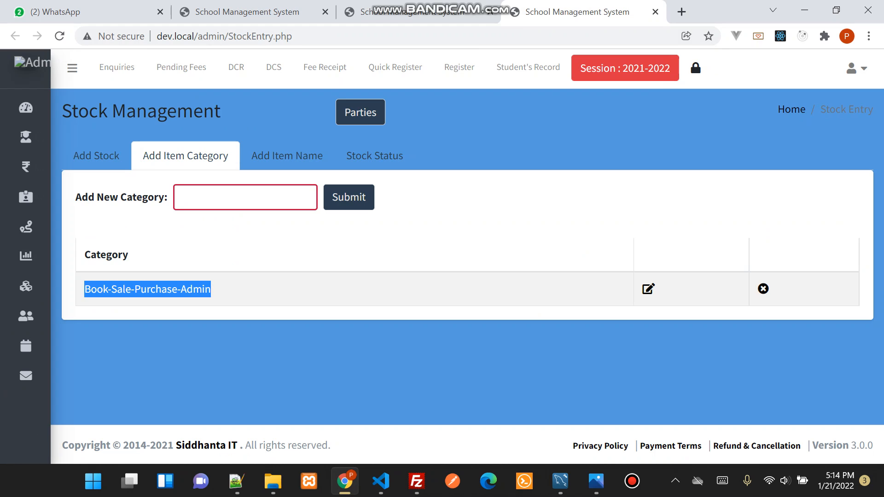
{"action": "left_click_drag", "start_coordinate": [105, 290], "coordinate": [207, 286]}
{"action": "left_click", "coordinate": [207, 286]}
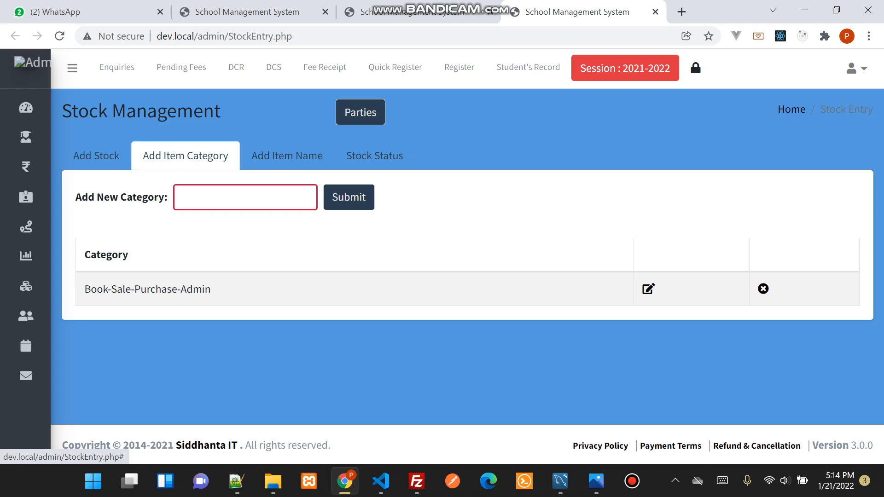
Open the form for adding item names and enter "Note Book" as the new item's name
{"action": "left_click_drag", "start_coordinate": [85, 289], "coordinate": [211, 289]}
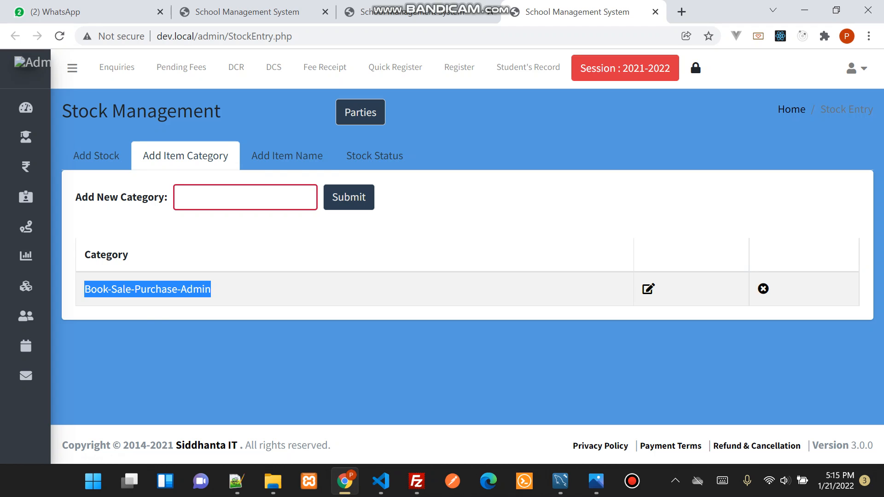
{"action": "left_click", "coordinate": [287, 155]}
{"action": "left_click", "coordinate": [232, 197]}
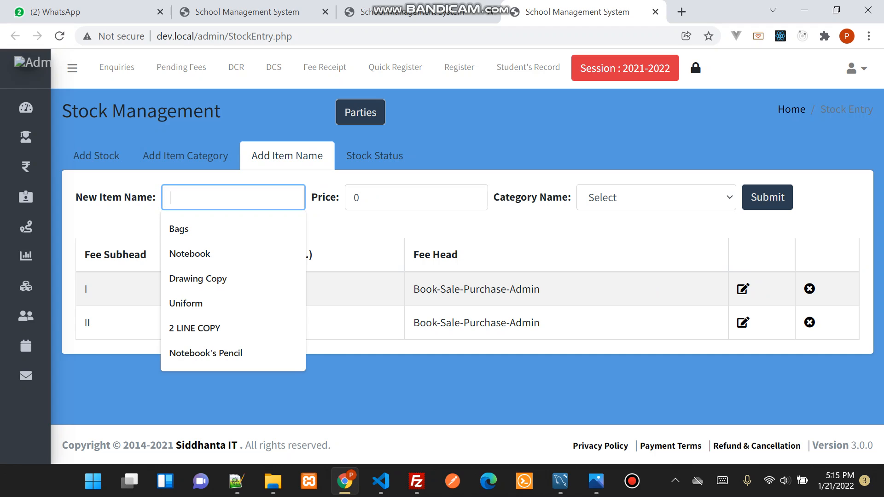
{"action": "type", "text": "Note BVo"}
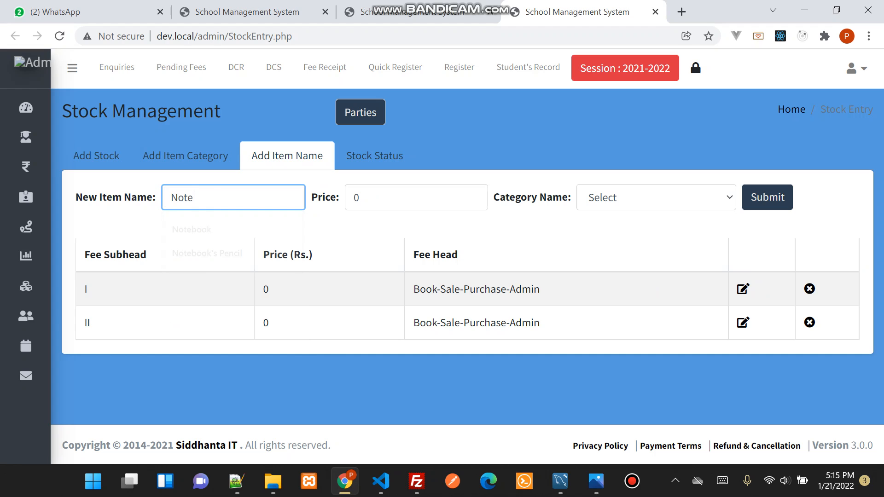
{"action": "key", "text": "BackSpace"}
{"action": "key", "text": "BackSpace"}
{"action": "type", "text": "ook"}
Set the Note Book's price to 50 and category to Book-Sale-Purchase-Admin, then submit the new item
{"action": "left_click", "coordinate": [361, 197]}
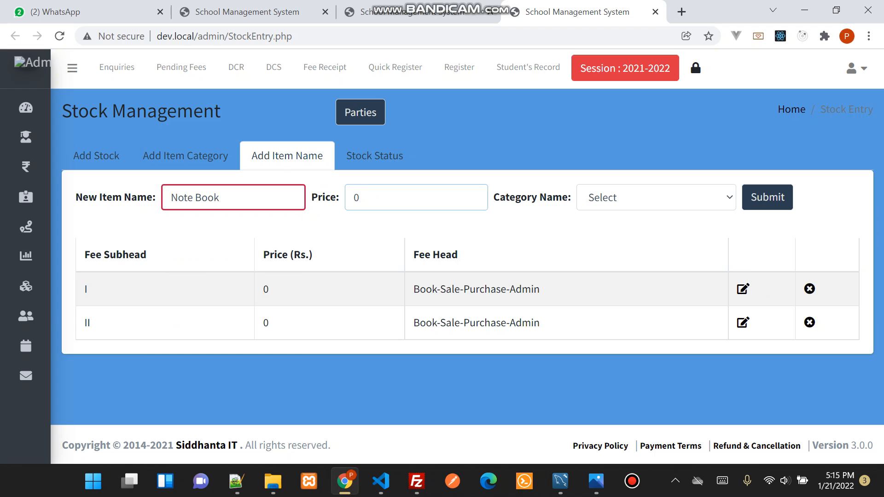
{"action": "key", "text": "BackSpace"}
{"action": "type", "text": "50"}
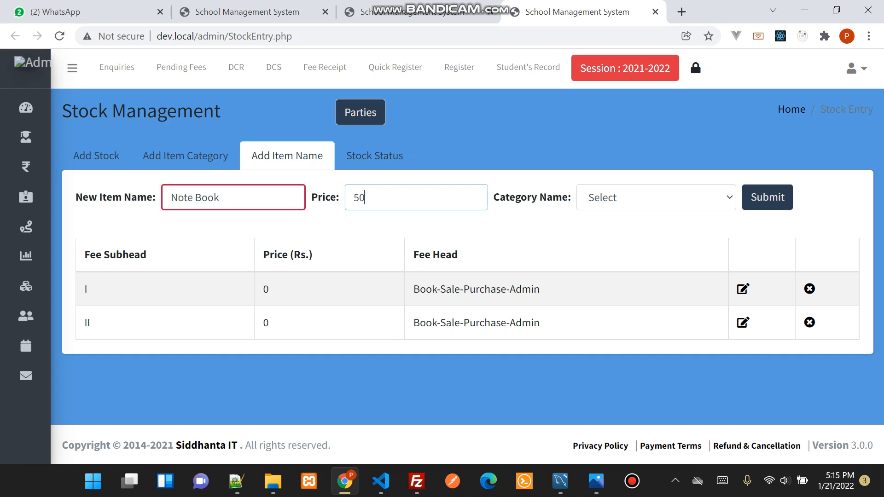
{"action": "left_click", "coordinate": [656, 198]}
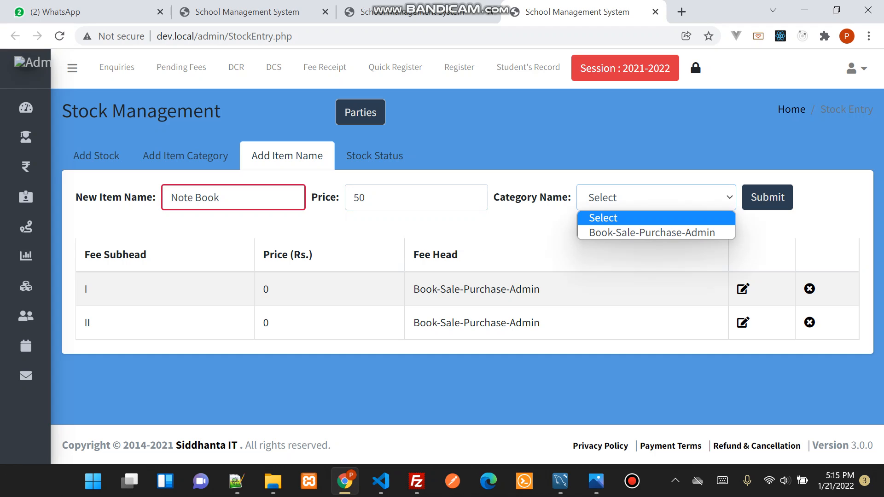
{"action": "left_click", "coordinate": [652, 233]}
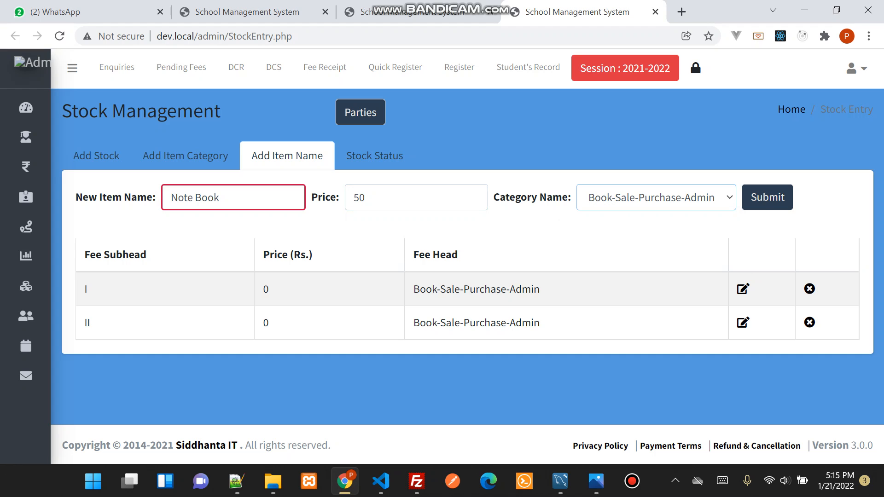
{"action": "left_click", "coordinate": [768, 197]}
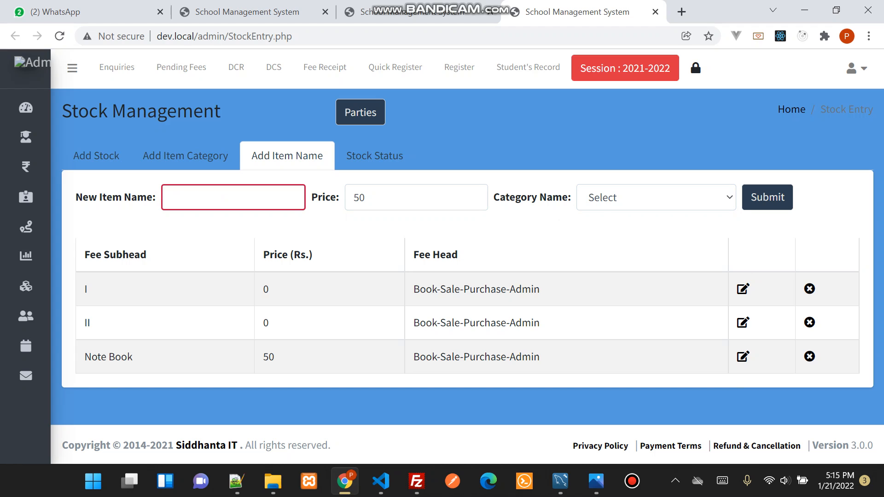
{"action": "left_click_drag", "start_coordinate": [91, 358], "coordinate": [133, 358]}
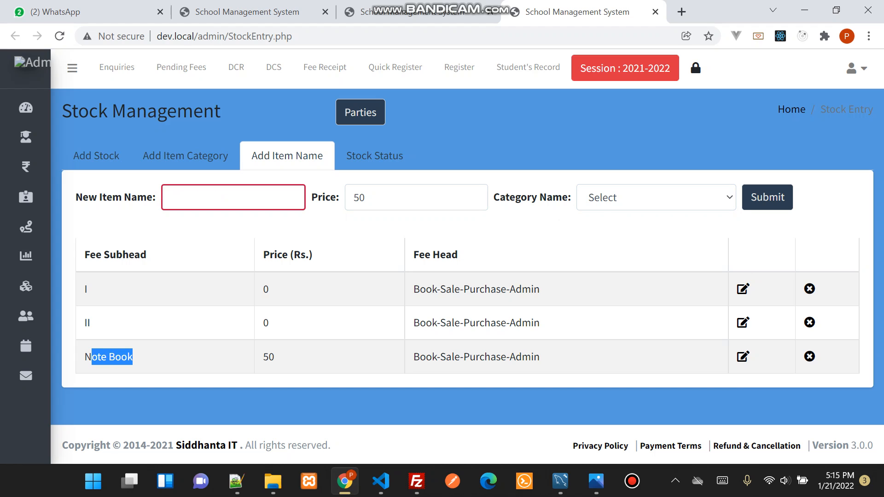
Reload the Book Sale page, choose class II, and check the Note Book entry under Other Items
{"action": "left_click", "coordinate": [439, 12]}
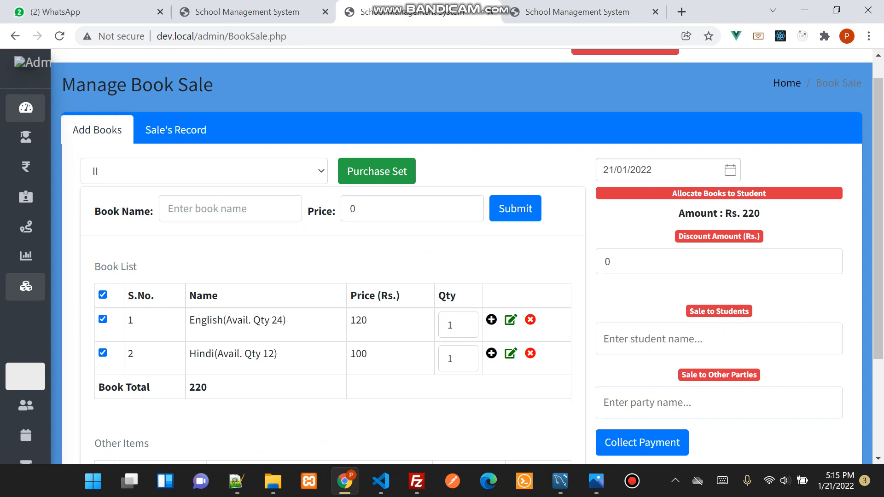
{"action": "left_click", "coordinate": [60, 36]}
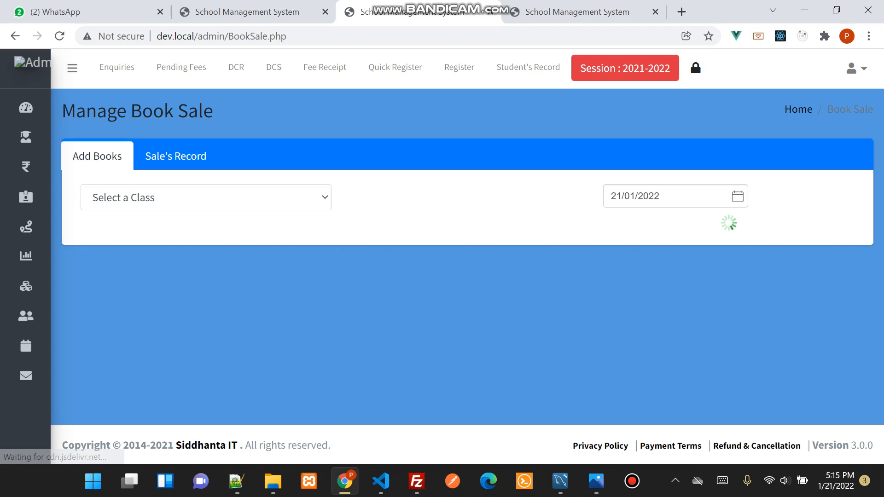
{"action": "left_click", "coordinate": [206, 197]}
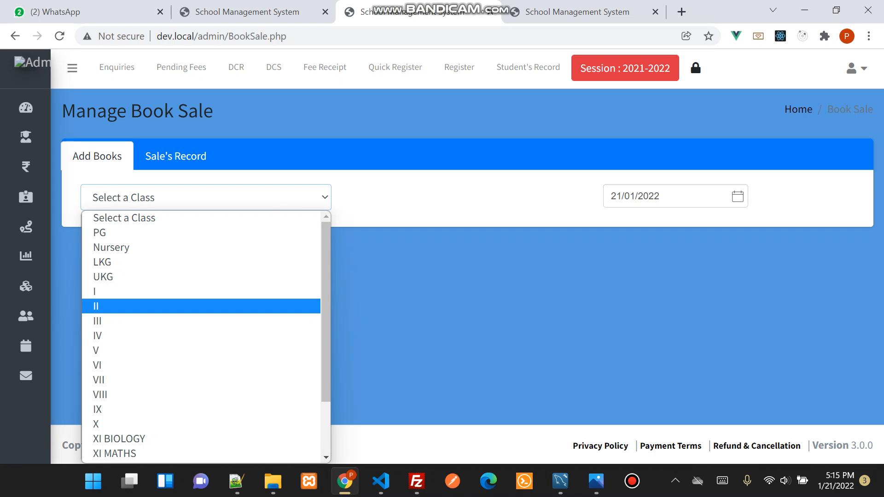
{"action": "left_click", "coordinate": [201, 306]}
{"action": "scroll", "coordinate": [369, 263], "scroll_direction": "down", "scroll_amount": 3}
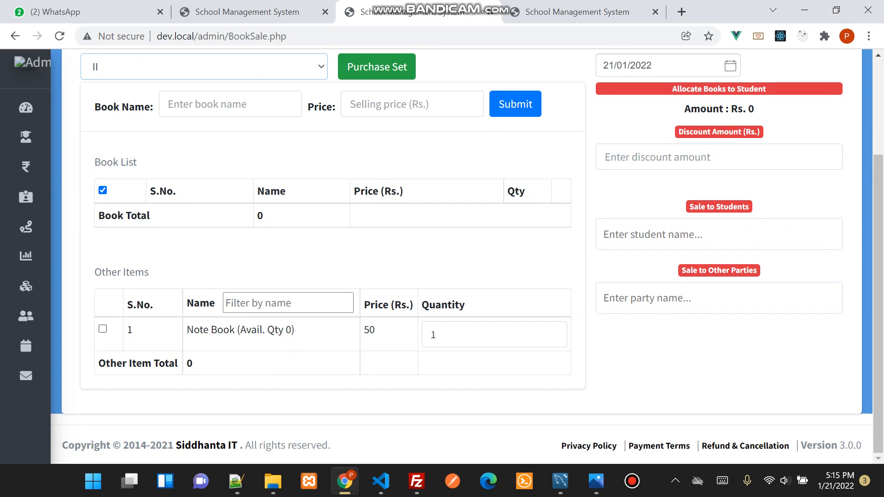
{"action": "scroll", "coordinate": [369, 263], "scroll_direction": "down", "scroll_amount": 2}
{"action": "left_click_drag", "start_coordinate": [187, 330], "coordinate": [295, 330]}
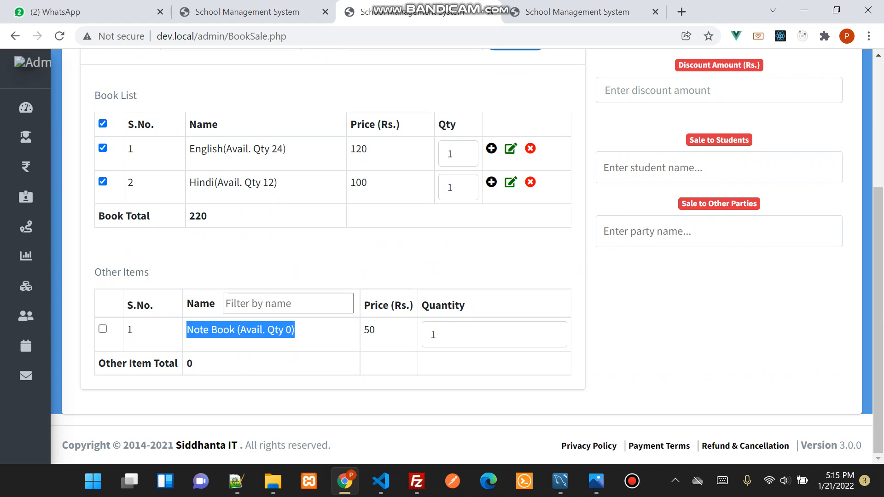
Switch back to the Stock Management tab and reopen the Stock Entry page with a blank Add Stock form
{"action": "key", "text": "ctrl+Tab"}
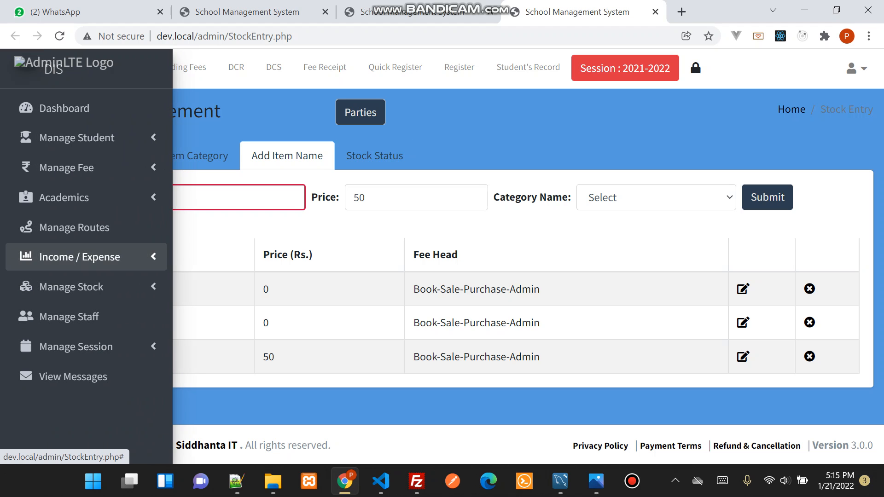
{"action": "mouse_move", "coordinate": [36, 257]}
{"action": "left_click", "coordinate": [72, 287]}
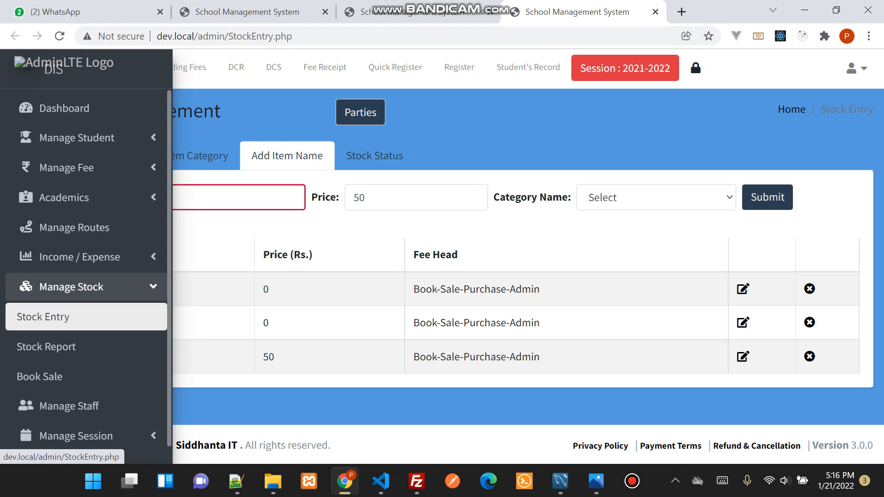
{"action": "left_click", "coordinate": [43, 317]}
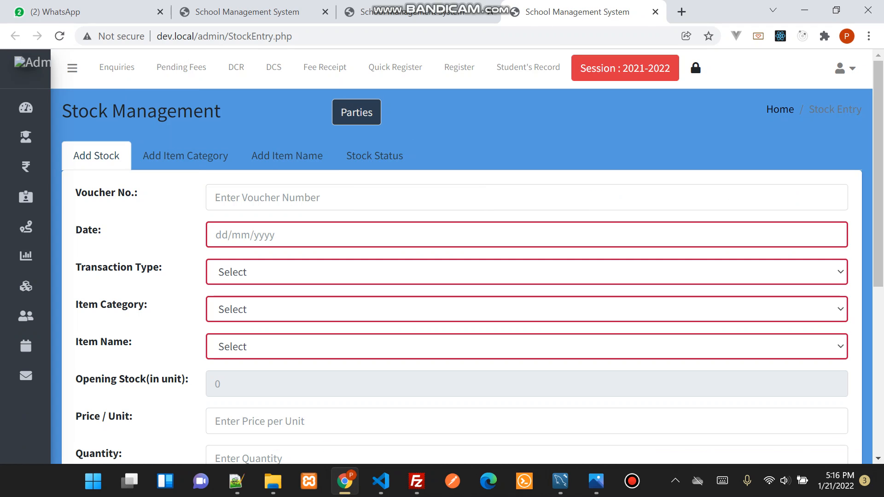
{"action": "scroll", "coordinate": [467, 256], "scroll_direction": "down", "scroll_amount": 3}
{"action": "scroll", "coordinate": [467, 256], "scroll_direction": "up", "scroll_amount": 3}
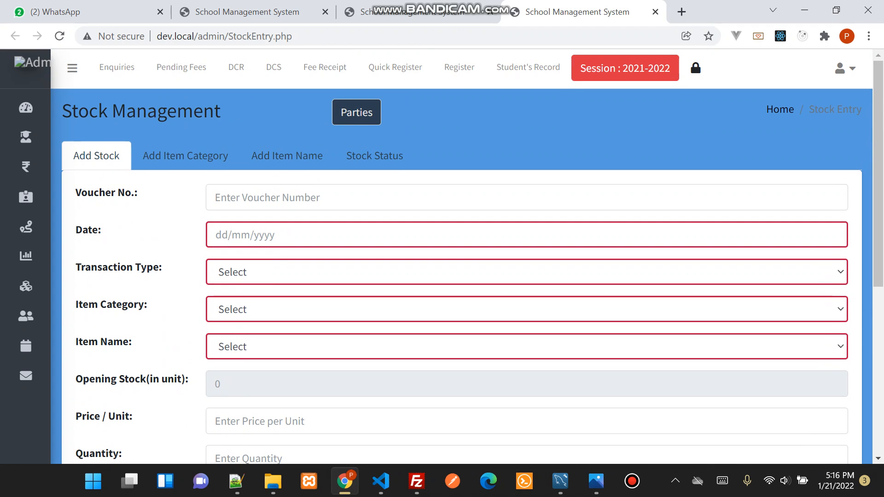
Enter voucher number 12345, date 21/01/2022, and transaction type Stock In for the new stock entry
{"action": "left_click", "coordinate": [215, 197]}
{"action": "type", "text": "12345"}
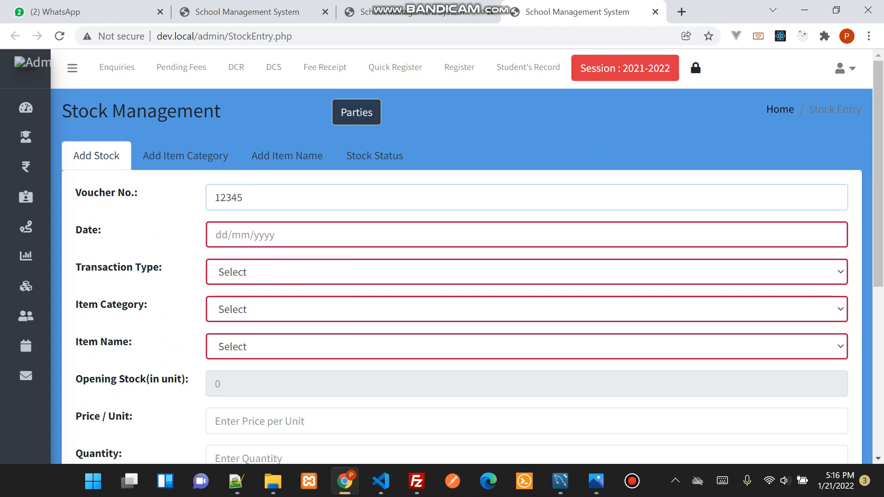
{"action": "key", "text": "Tab"}
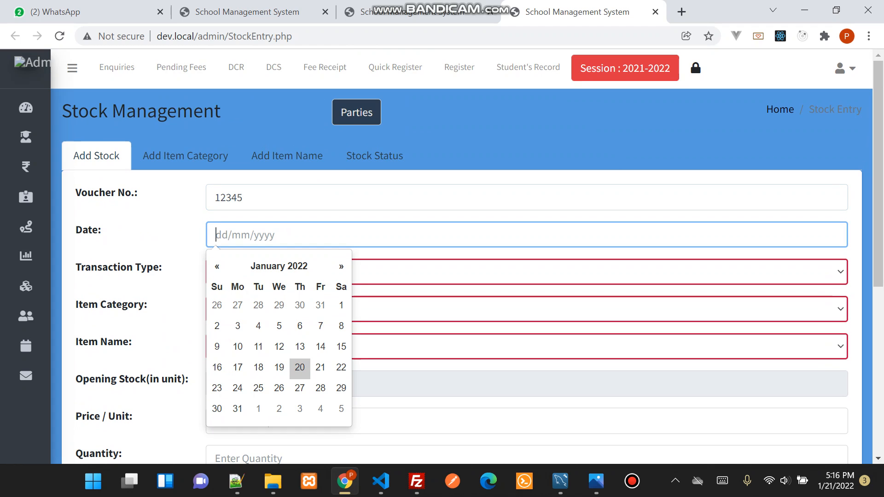
{"action": "left_click", "coordinate": [321, 368]}
{"action": "left_click", "coordinate": [320, 272]}
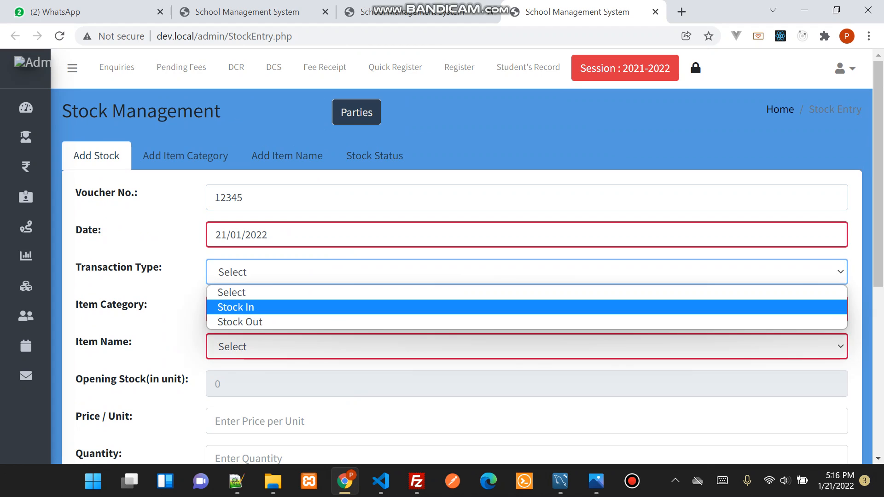
{"action": "left_click", "coordinate": [320, 308]}
Set the stock entry's item category to Book-Sale-Purchase-Admin and its item name to Note Book
{"action": "left_click", "coordinate": [321, 309]}
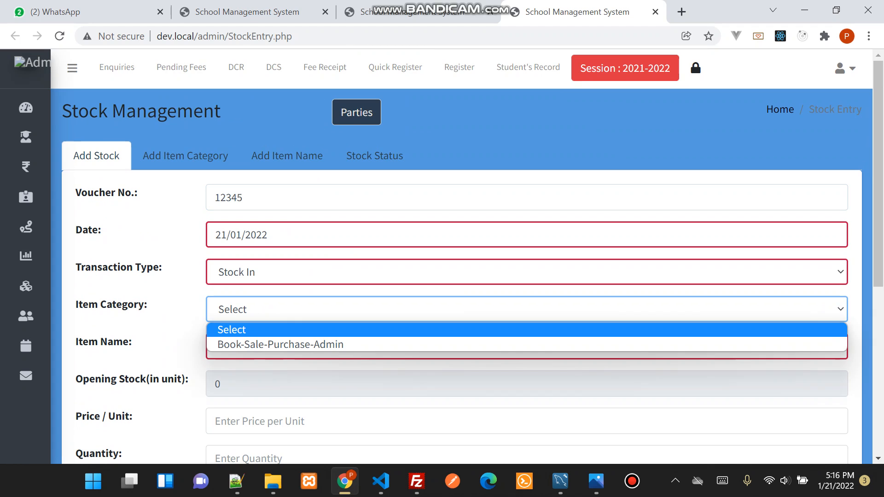
{"action": "left_click", "coordinate": [321, 344]}
{"action": "left_click", "coordinate": [321, 346]}
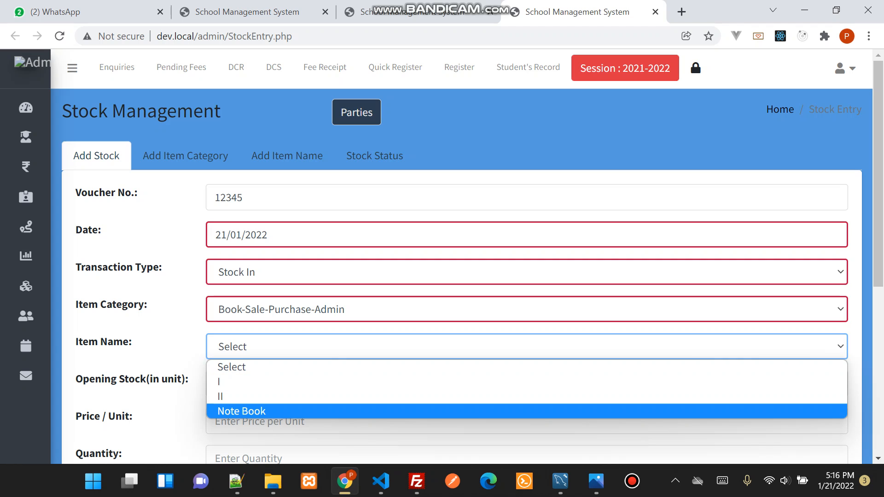
{"action": "left_click", "coordinate": [320, 411]}
Set the Note Book stock's unit price to 50, quantity to 100, and additional charge to 0
{"action": "scroll", "coordinate": [460, 276], "scroll_direction": "down", "scroll_amount": 3}
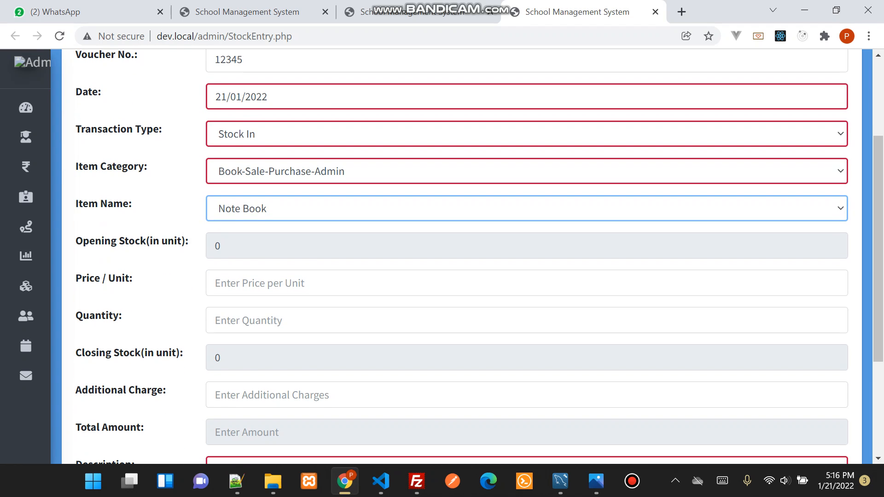
{"action": "left_click", "coordinate": [320, 283]}
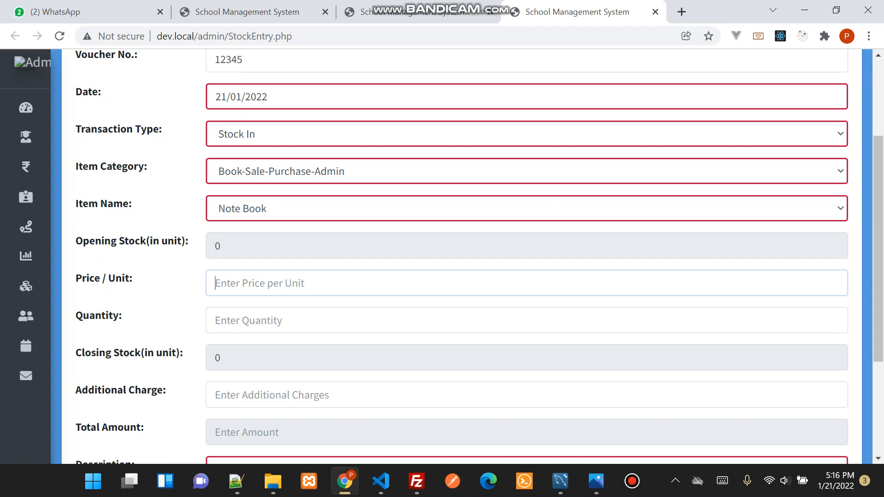
{"action": "type", "text": "50"}
{"action": "key", "text": "Tab"}
{"action": "type", "text": "100"}
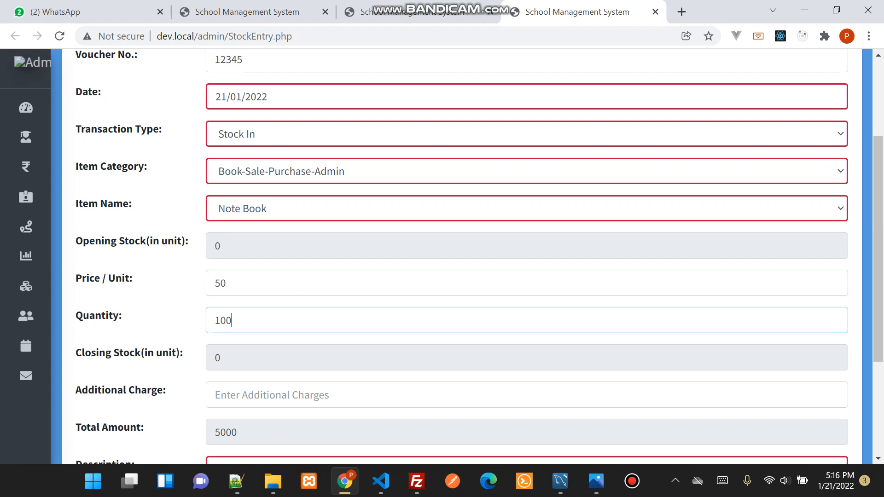
{"action": "scroll", "coordinate": [461, 256], "scroll_direction": "down", "scroll_amount": 3}
{"action": "key", "text": "Tab"}
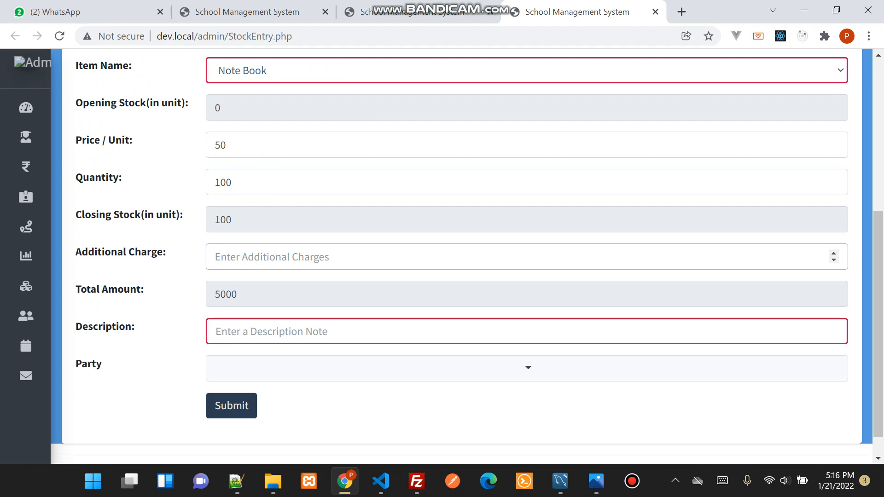
{"action": "type", "text": "0"}
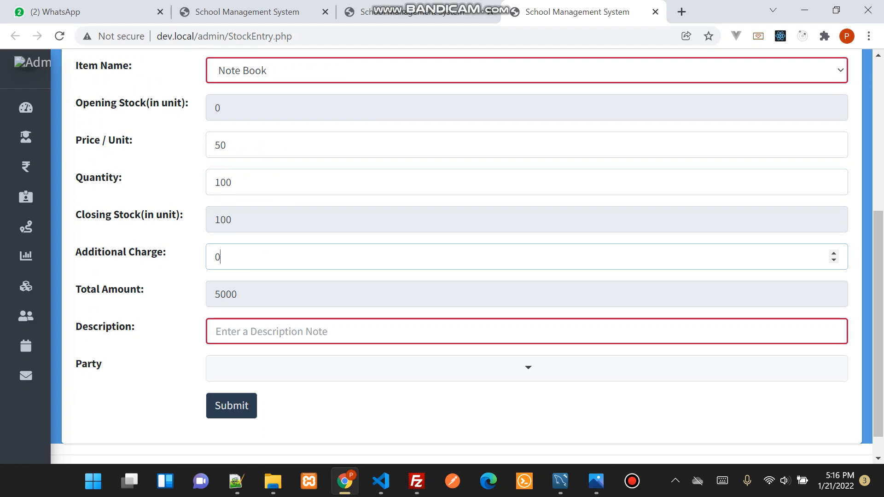
Enter "NOte book" as the description, choose First Party as the party, and submit the stock entry
{"action": "left_click", "coordinate": [216, 331]}
{"action": "type", "text": "NOte go"}
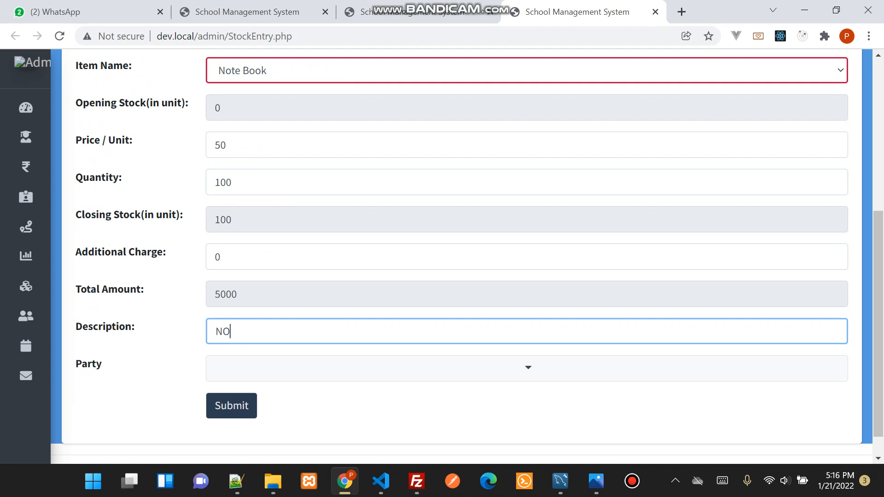
{"action": "key", "text": "BackSpace"}
{"action": "key", "text": "BackSpace"}
{"action": "type", "text": "book"}
{"action": "left_click", "coordinate": [527, 368]}
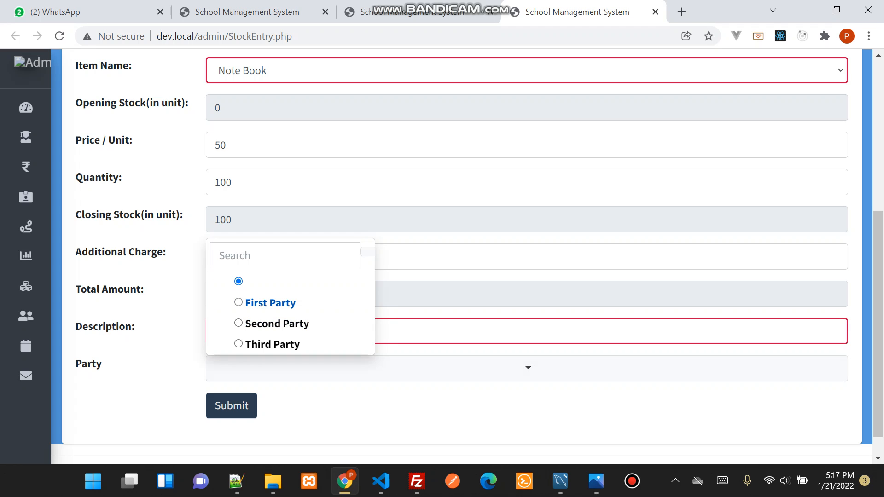
{"action": "left_click", "coordinate": [271, 303]}
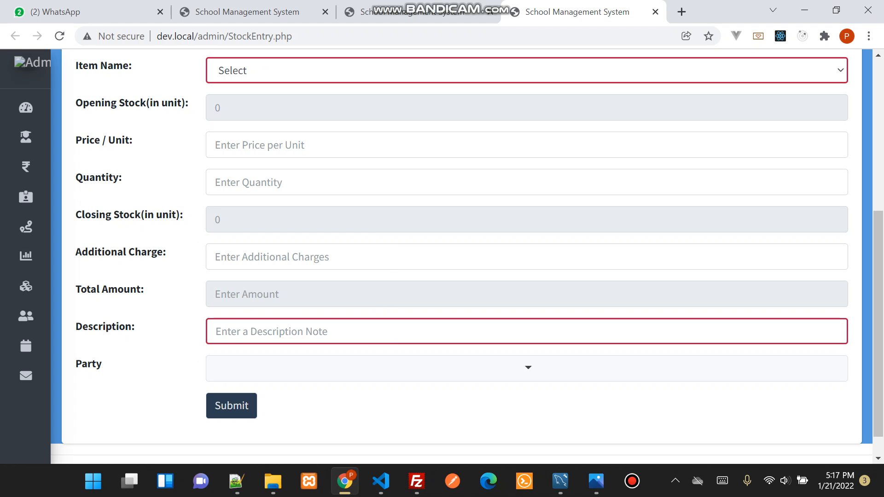